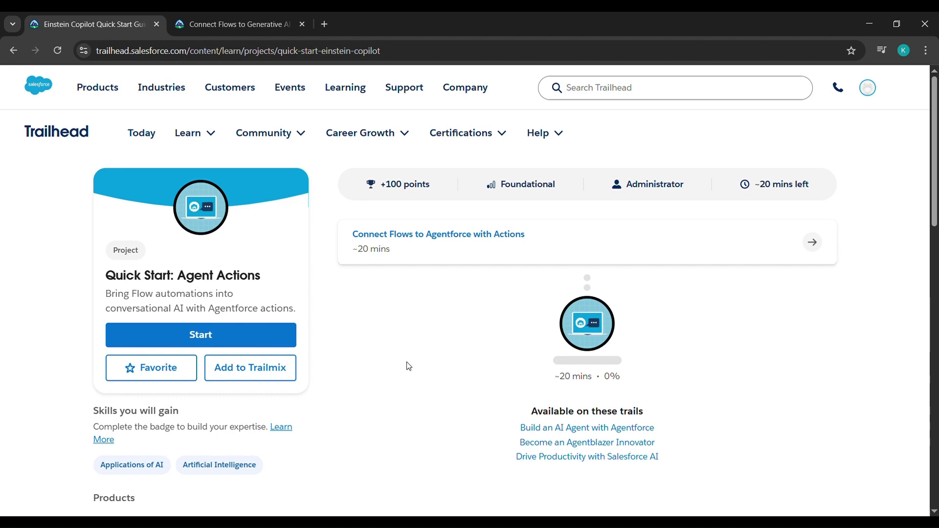
Create an Einstein AI Playground from the Connect Flows to Agentforce with Actions step.
{"action": "left_click", "coordinate": [410, 239]}
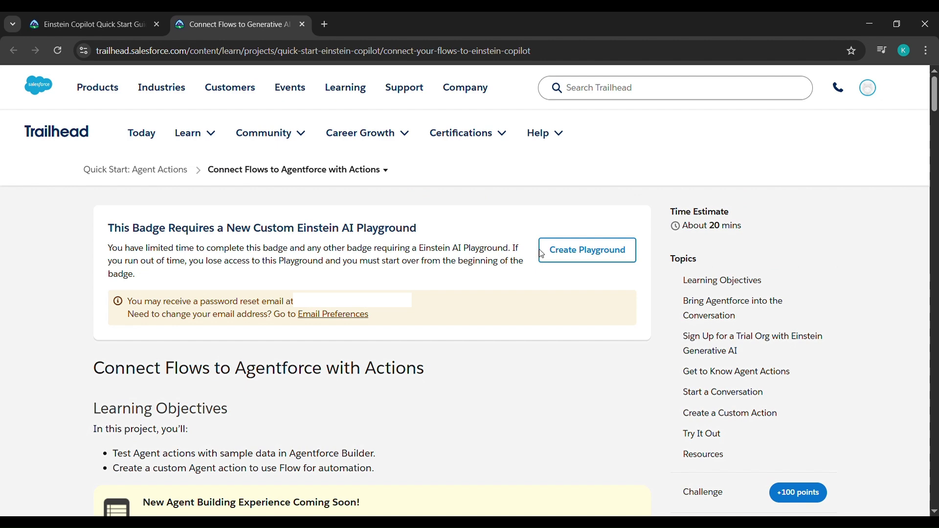
{"action": "left_click", "coordinate": [573, 255]}
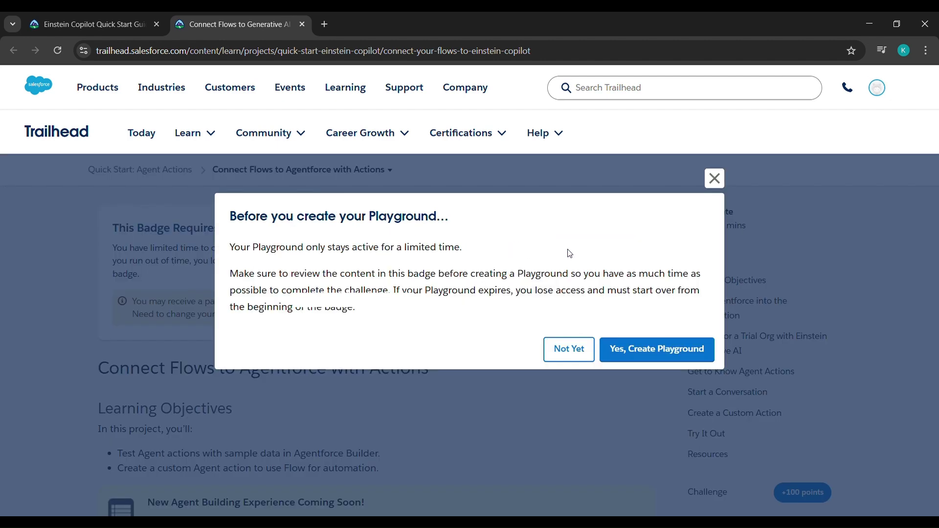
{"action": "left_click", "coordinate": [624, 351]}
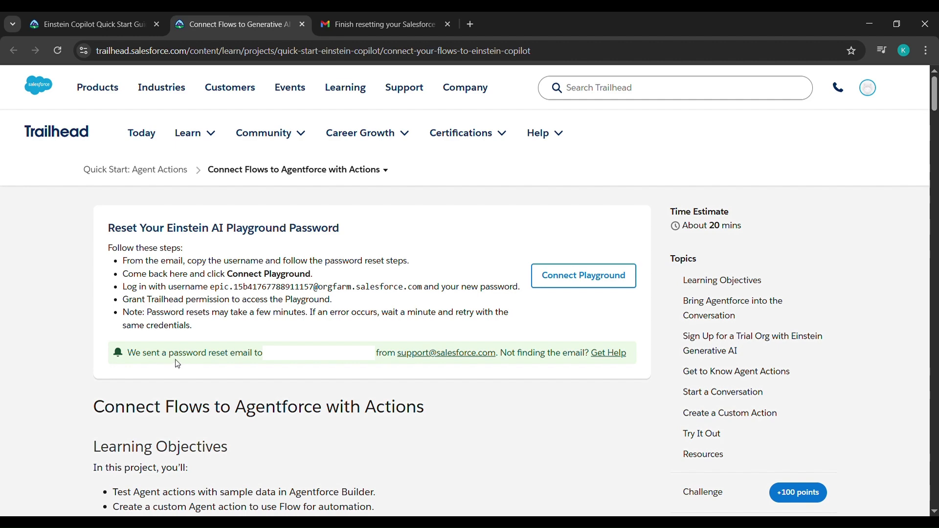
Follow the password reset link from the Gmail email and start resetting the playground password.
{"action": "key", "text": "ctrl+Tab"}
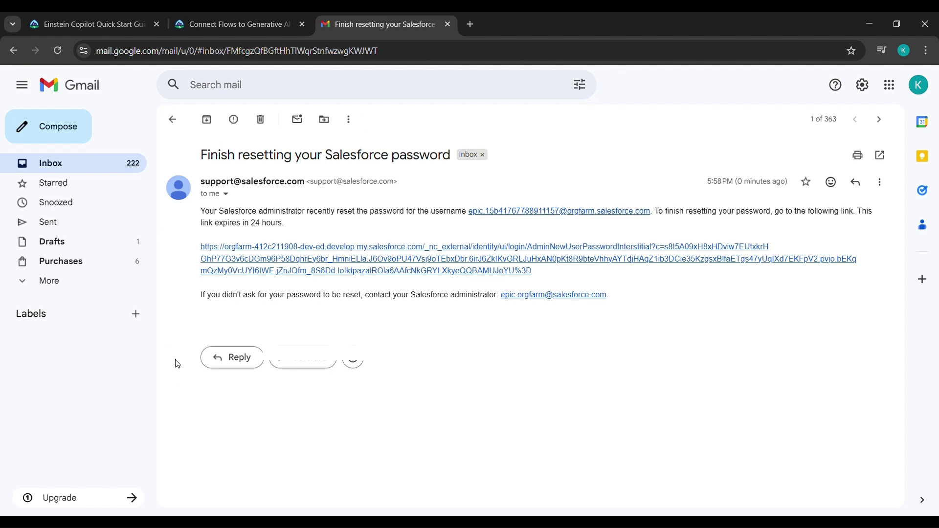
{"action": "left_click", "coordinate": [488, 264]}
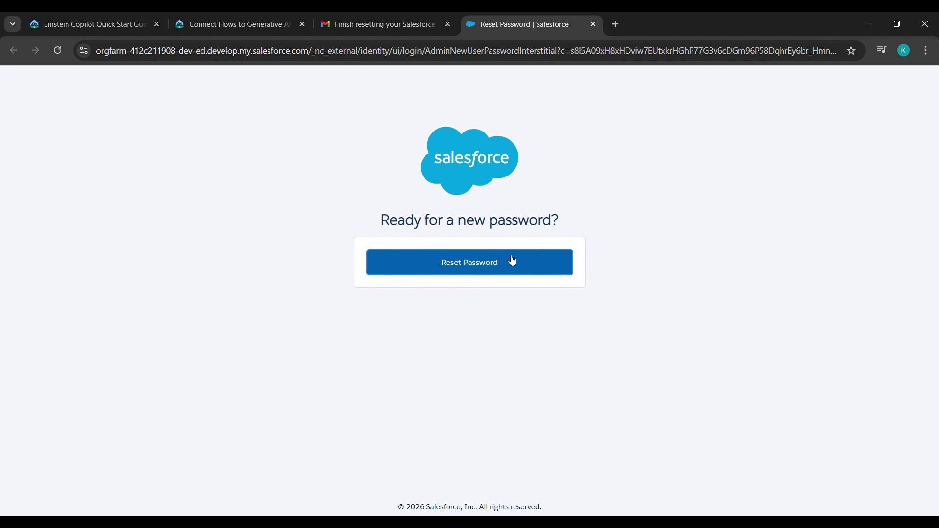
{"action": "left_click", "coordinate": [515, 263]}
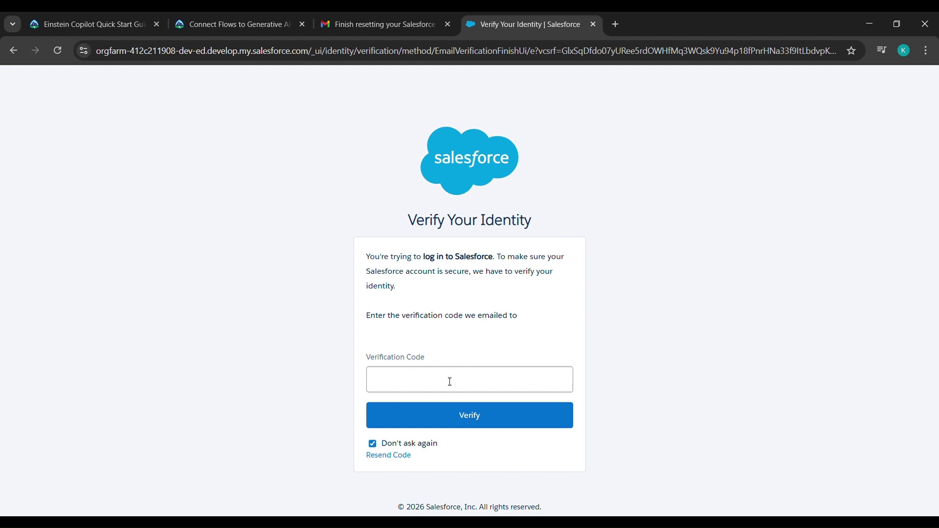
Copy the emailed verification code into the Verify Your Identity code field.
{"action": "key", "text": "ctrl+shift+Tab"}
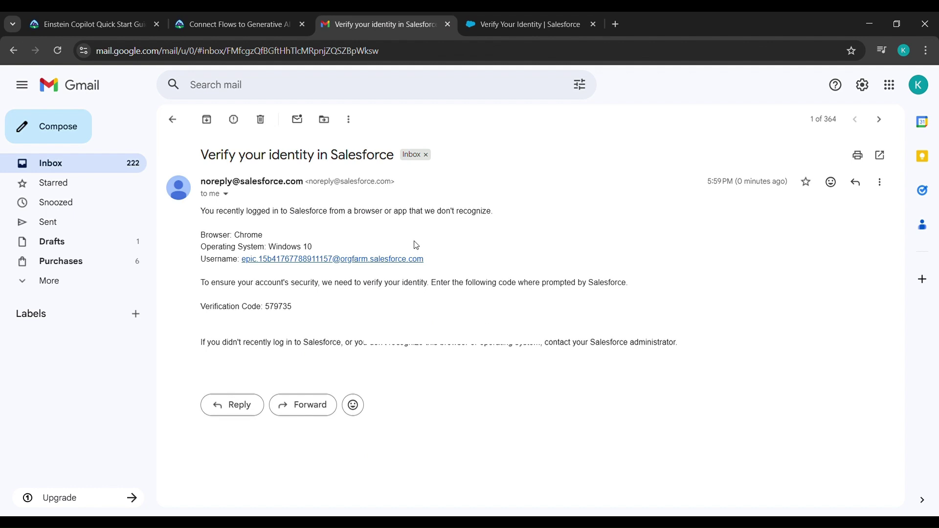
{"action": "double_click", "coordinate": [272, 308]}
{"action": "key", "text": "ctrl+c"}
{"action": "left_click", "coordinate": [486, 15]}
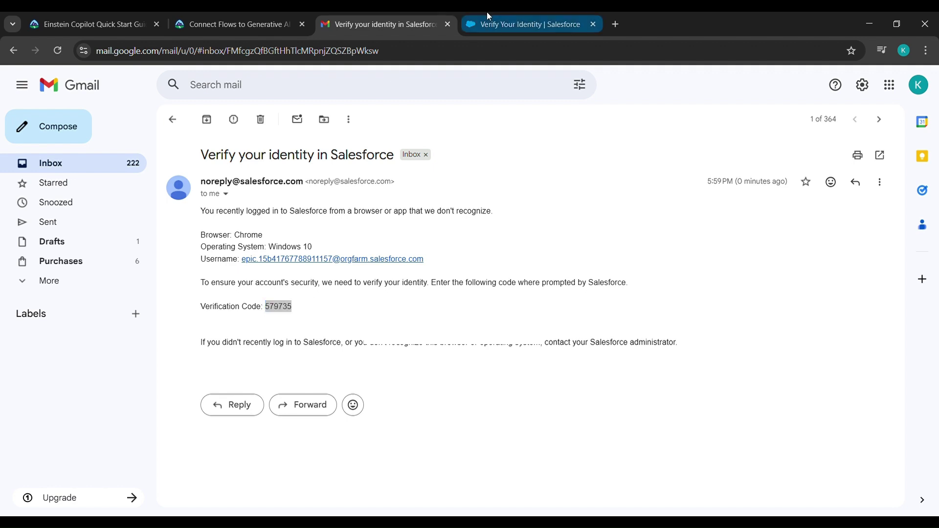
{"action": "left_click", "coordinate": [387, 379]}
{"action": "key", "text": "ctrl+v"}
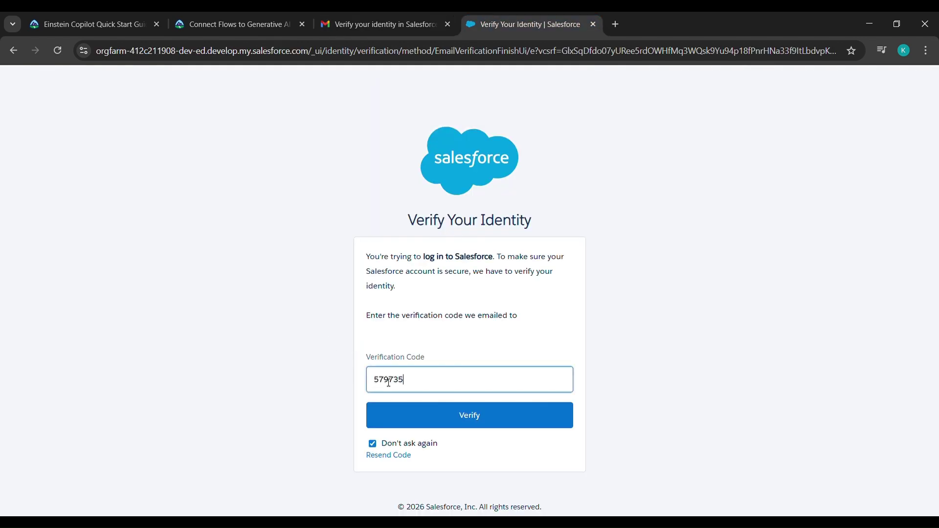
Submit the verification code and enter the new playground password.
{"action": "left_click", "coordinate": [422, 421]}
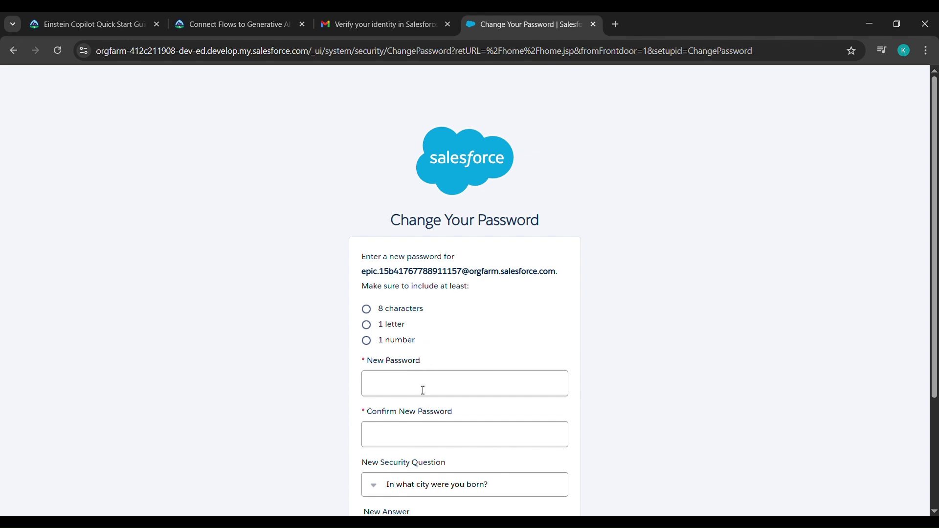
{"action": "left_click", "coordinate": [422, 390]}
{"action": "key", "text": "ctrl+v"}
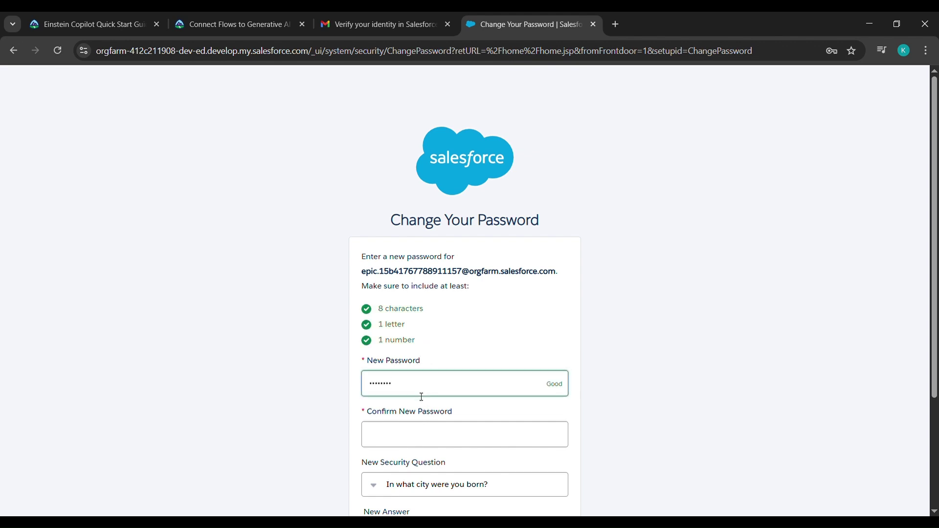
Fill in the pet's-name security answer, save the password change, and return to Trailhead.
{"action": "scroll", "coordinate": [573, 473], "scroll_direction": "down", "scroll_amount": 2}
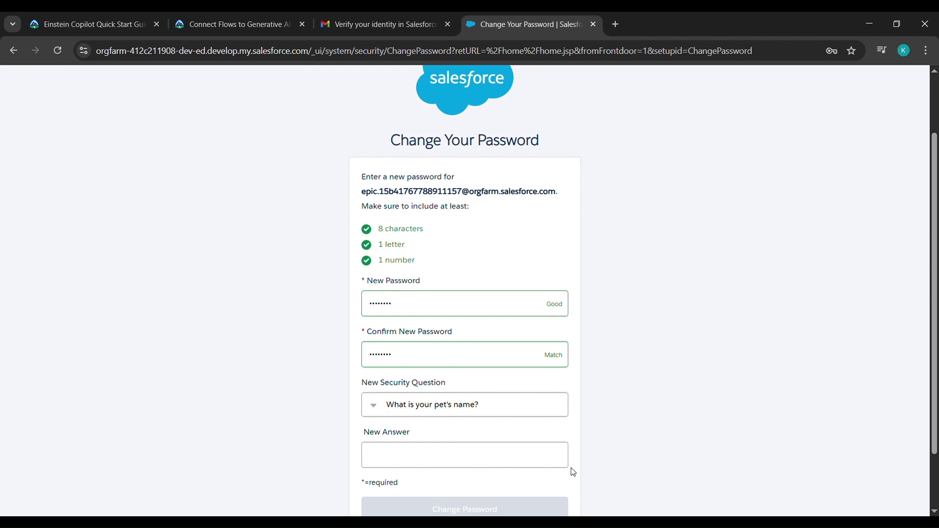
{"action": "left_click", "coordinate": [462, 461]}
{"action": "type", "text": "qwerty"}
{"action": "scroll", "coordinate": [462, 461], "scroll_direction": "down", "scroll_amount": 2}
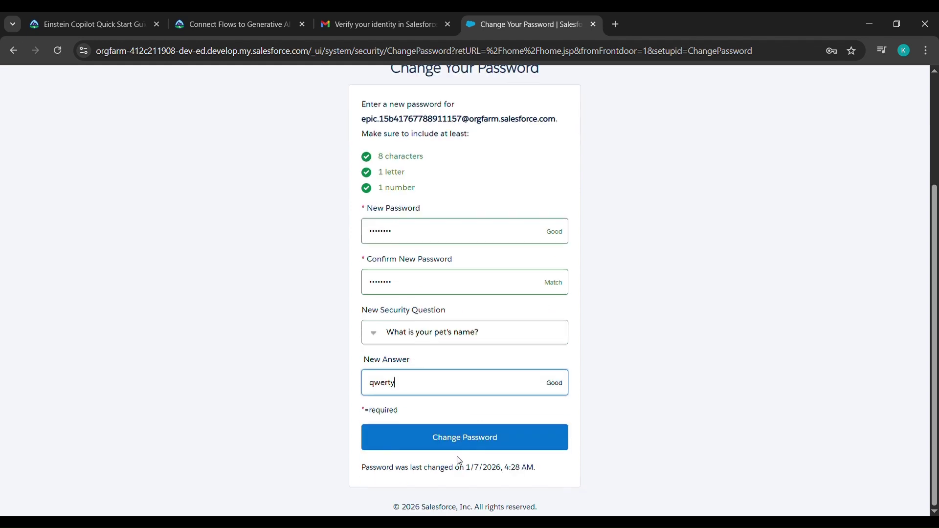
{"action": "left_click", "coordinate": [404, 440]}
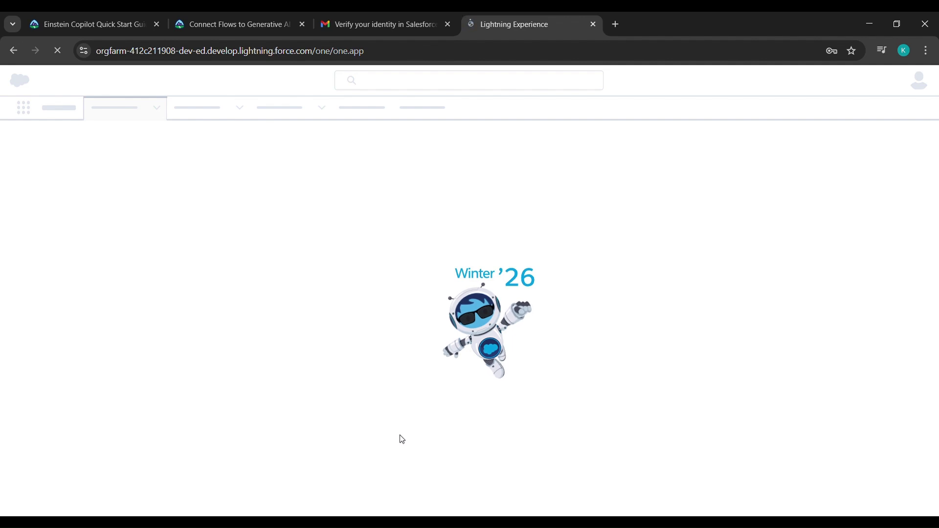
{"action": "left_click", "coordinate": [256, 14]}
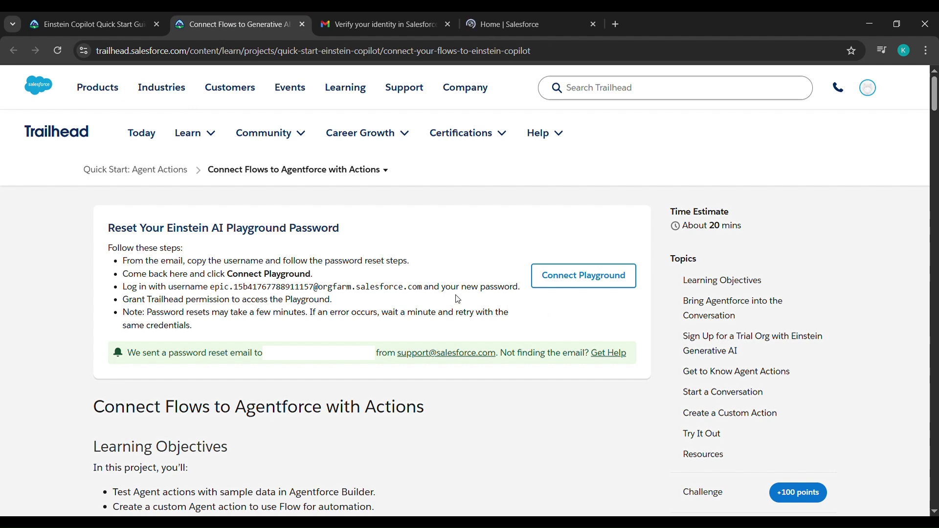
Connect the playground by logging in with the emailed username and the new password.
{"action": "left_click", "coordinate": [577, 277]}
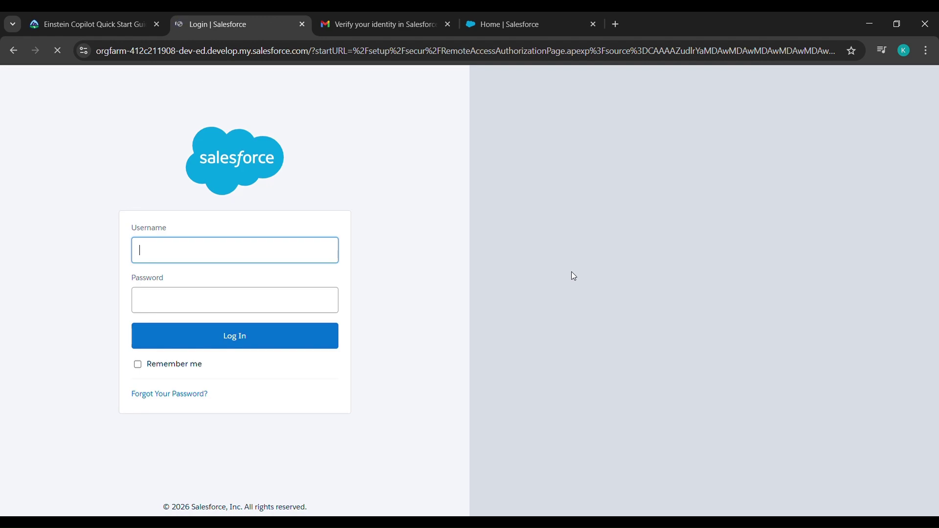
{"action": "key", "text": "ctrl+Tab"}
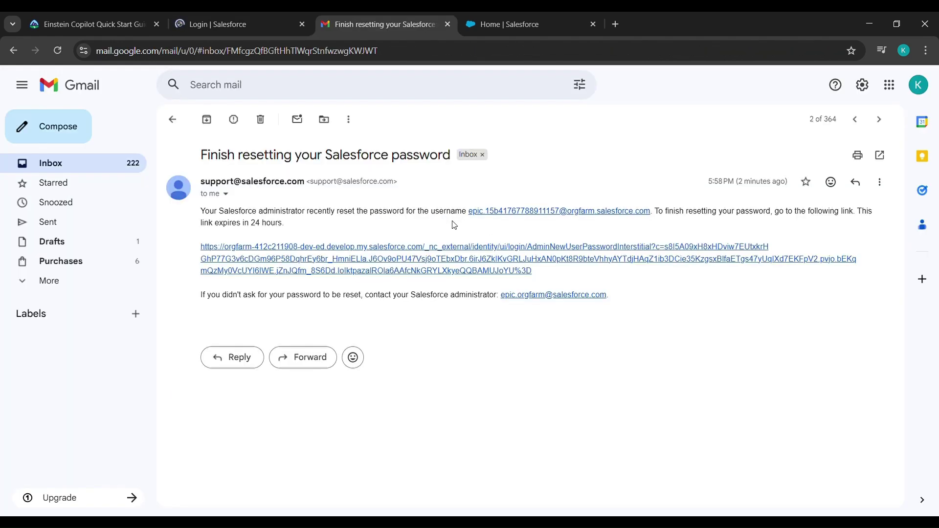
{"action": "left_click_drag", "start_coordinate": [470, 212], "coordinate": [654, 220]}
{"action": "key", "text": "ctrl+c"}
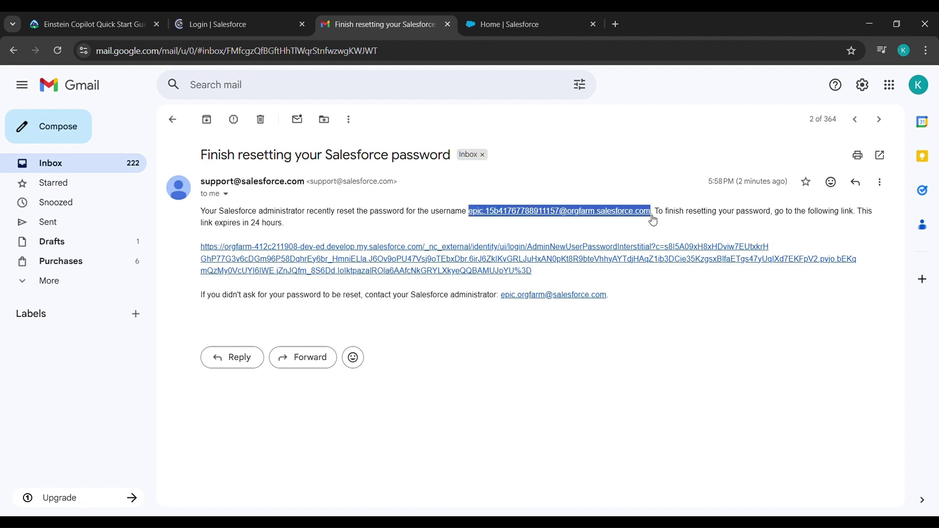
{"action": "left_click", "coordinate": [193, 15]}
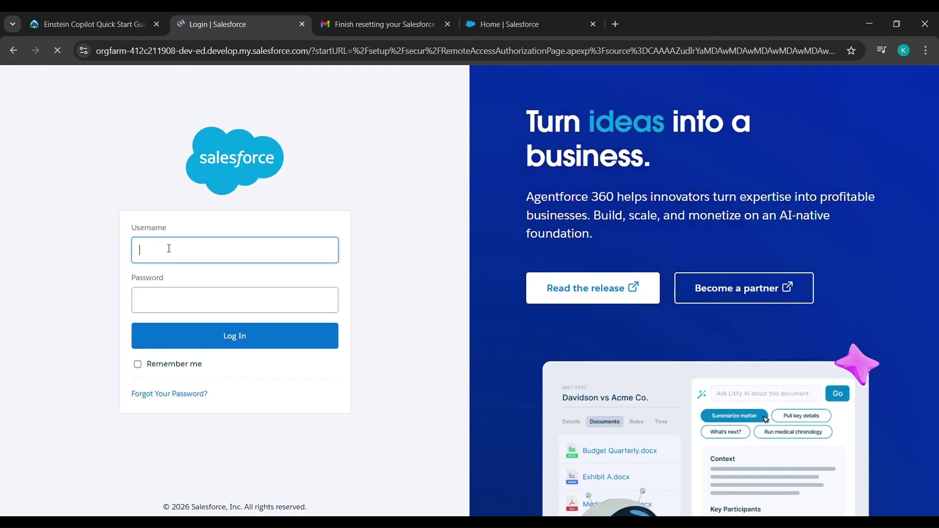
{"action": "key", "text": "ctrl+v"}
{"action": "left_click", "coordinate": [175, 296]}
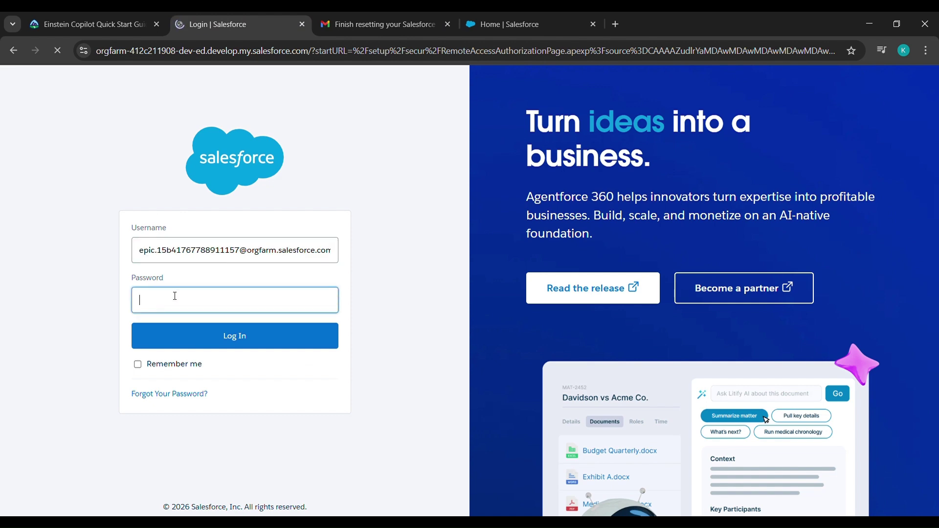
{"action": "key", "text": "ctrl+v"}
{"action": "left_click", "coordinate": [194, 335]}
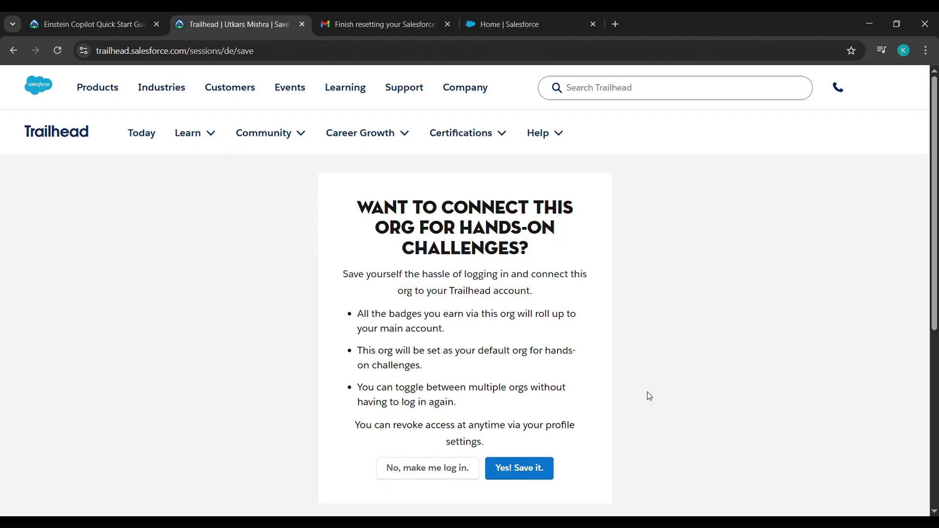
Save the org connection, launch the playground, and close the leftover Gmail and Salesforce tabs.
{"action": "left_click", "coordinate": [538, 469]}
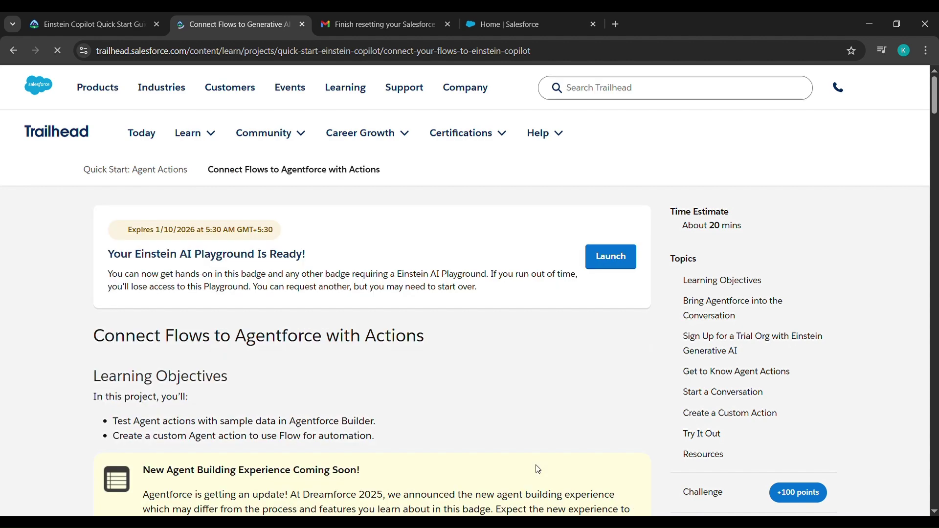
{"action": "left_click", "coordinate": [622, 259]}
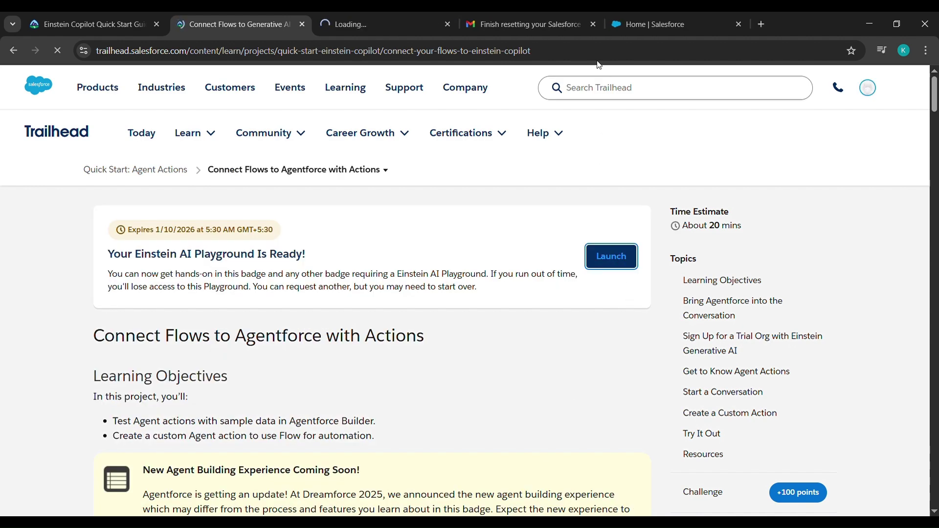
{"action": "left_click", "coordinate": [592, 23]}
{"action": "left_click", "coordinate": [592, 23]}
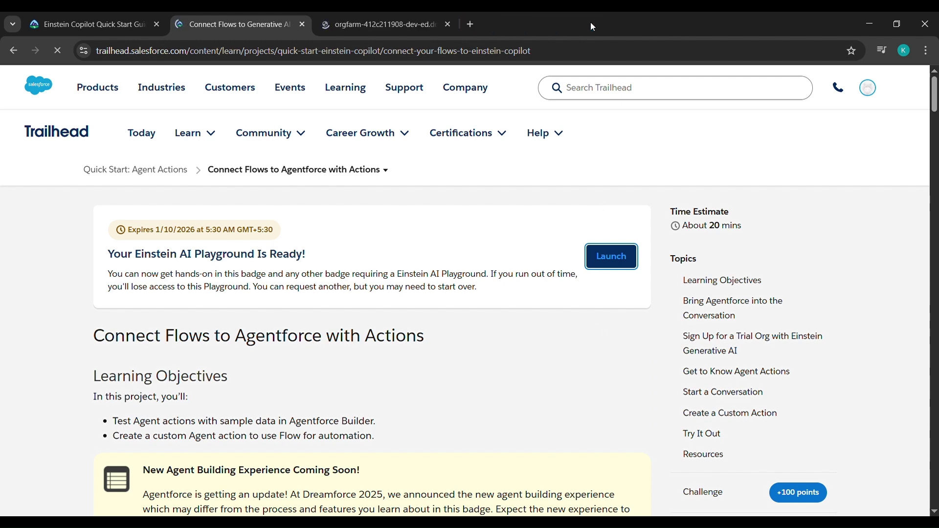
{"action": "left_click", "coordinate": [416, 17]}
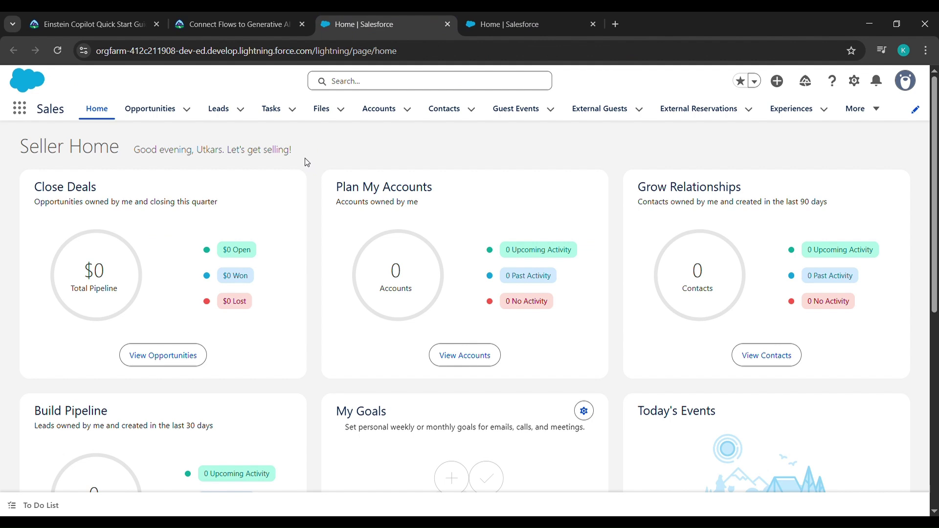
Search Setup for 'einstein', open Einstein Setup, and reload it to confirm Einstein stays on.
{"action": "left_click", "coordinate": [860, 82]}
{"action": "left_click", "coordinate": [810, 143]}
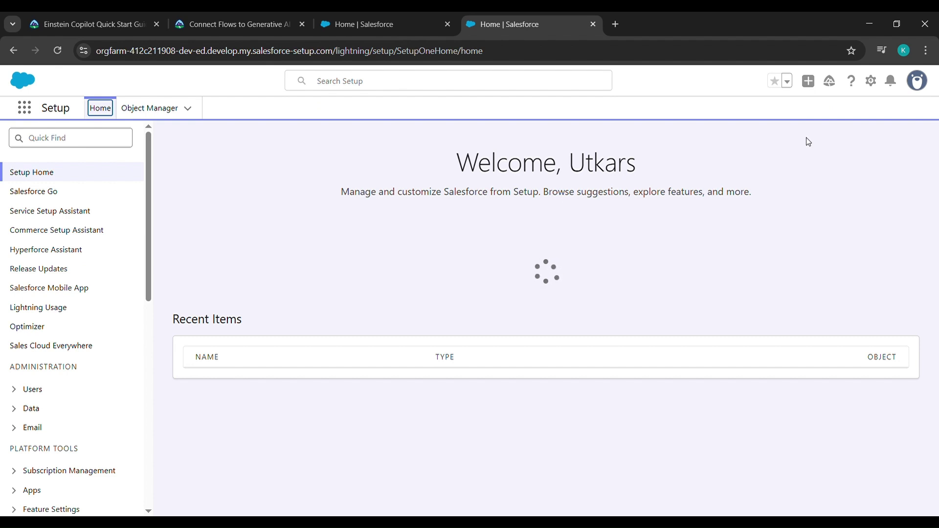
{"action": "left_click", "coordinate": [20, 136]}
{"action": "type", "text": "e"}
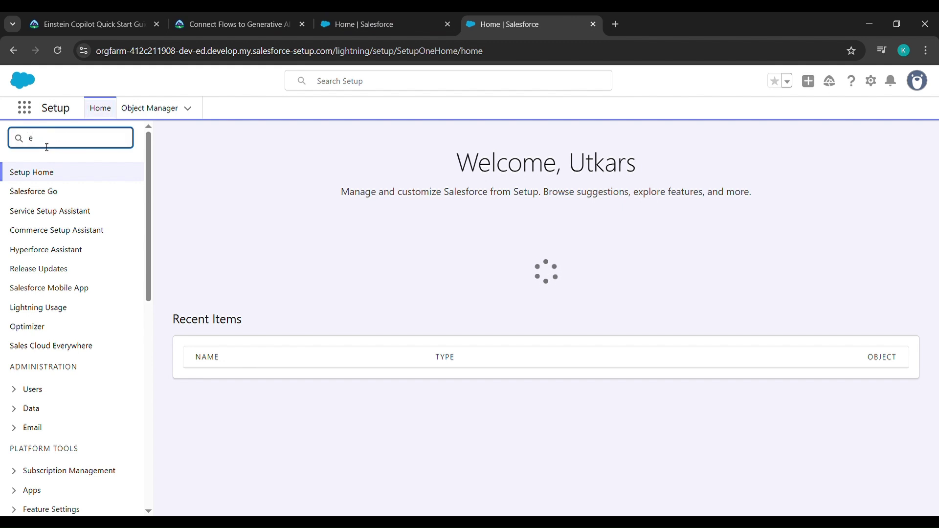
{"action": "type", "text": "instein"}
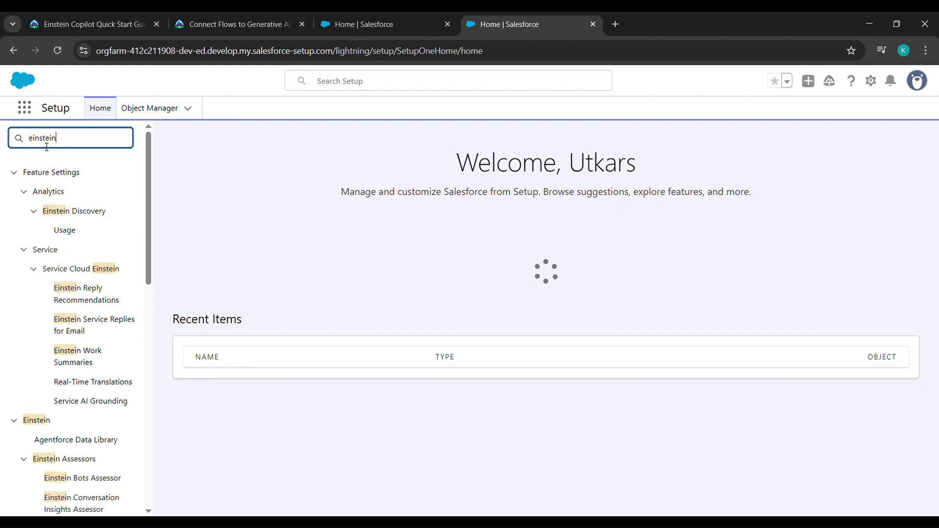
{"action": "scroll", "coordinate": [74, 338], "scroll_direction": "down", "scroll_amount": 6}
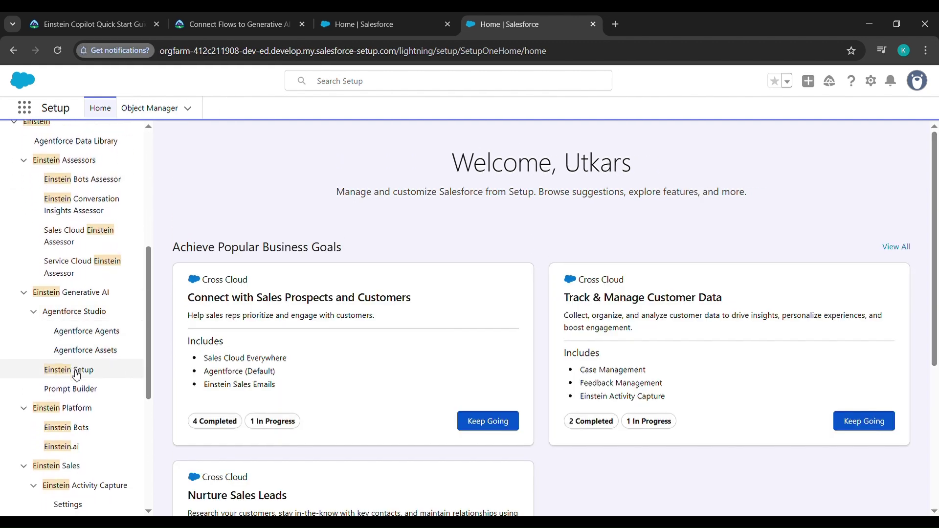
{"action": "left_click", "coordinate": [76, 374]}
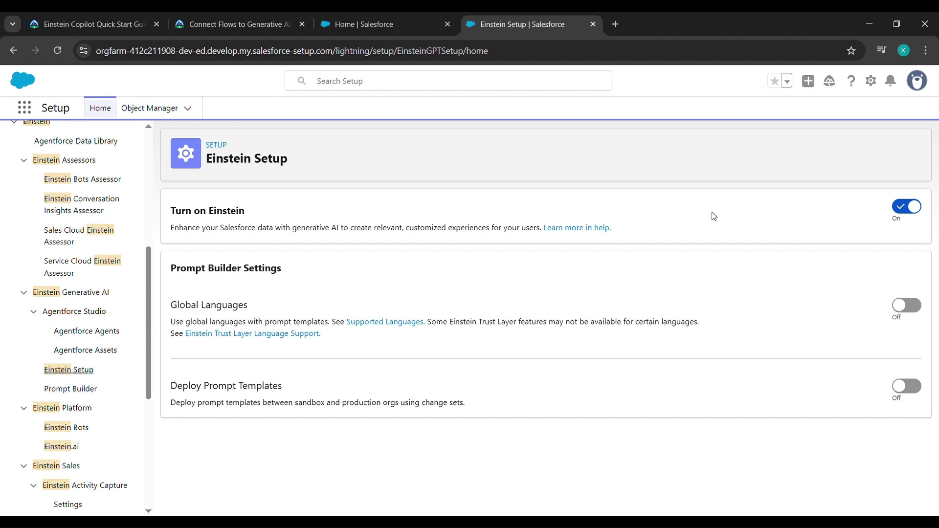
{"action": "left_click", "coordinate": [57, 51]}
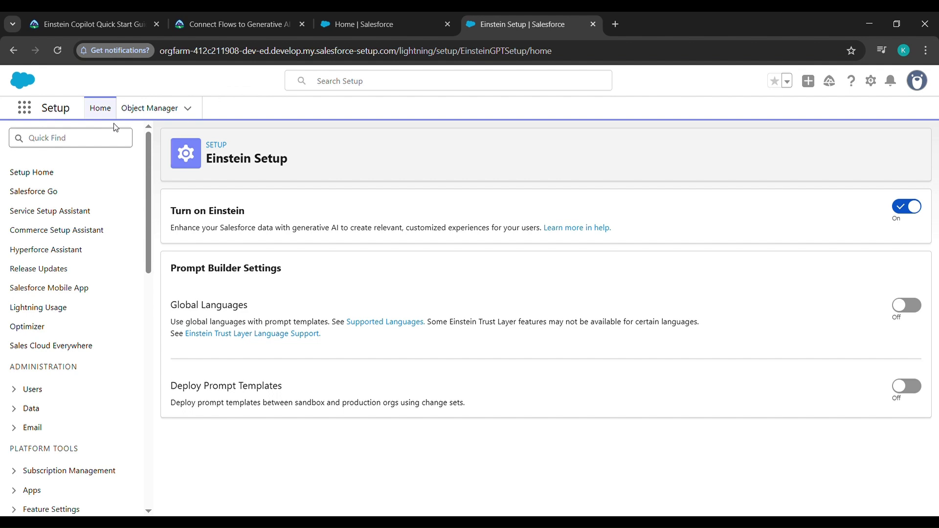
Find 'agent' in Setup, turn on Agentforce, and enable the Agentforce (Default) agent.
{"action": "left_click", "coordinate": [99, 143]}
{"action": "type", "text": "agent"}
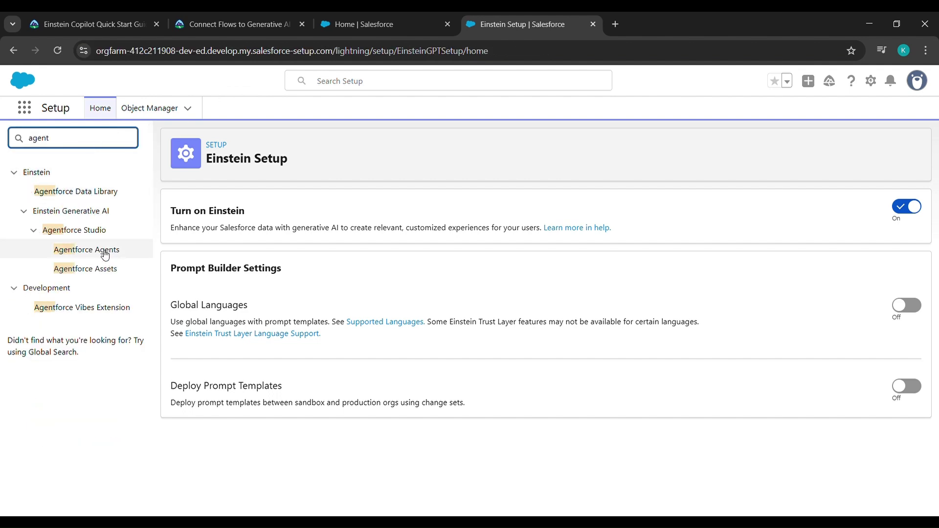
{"action": "left_click", "coordinate": [106, 250]}
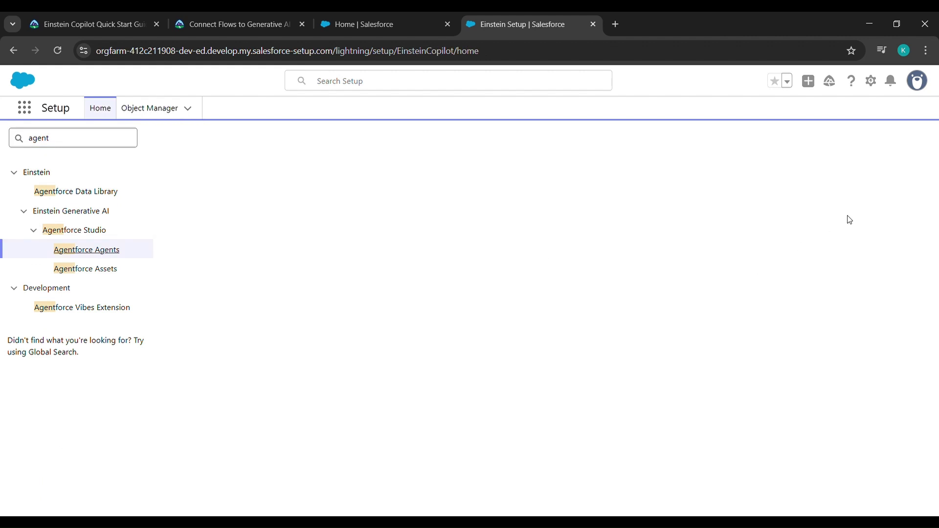
{"action": "left_click", "coordinate": [889, 154]}
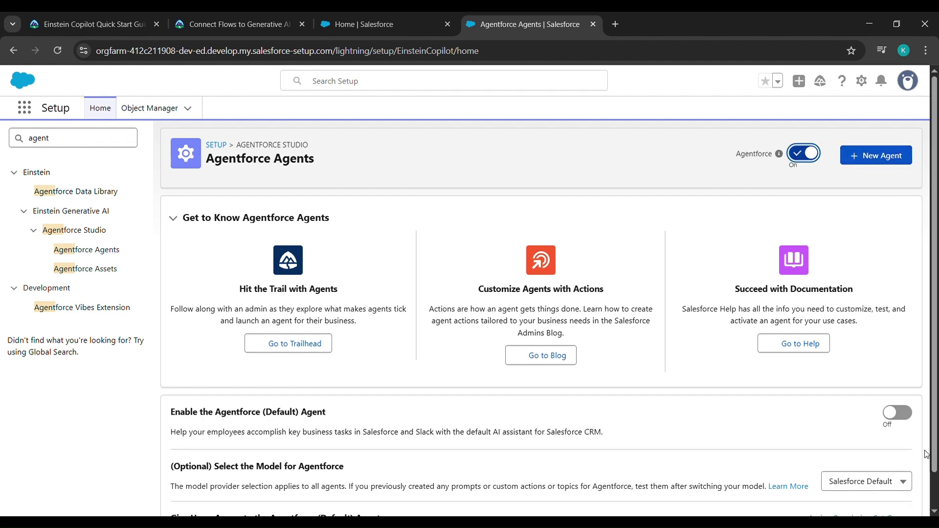
{"action": "left_click", "coordinate": [896, 418]}
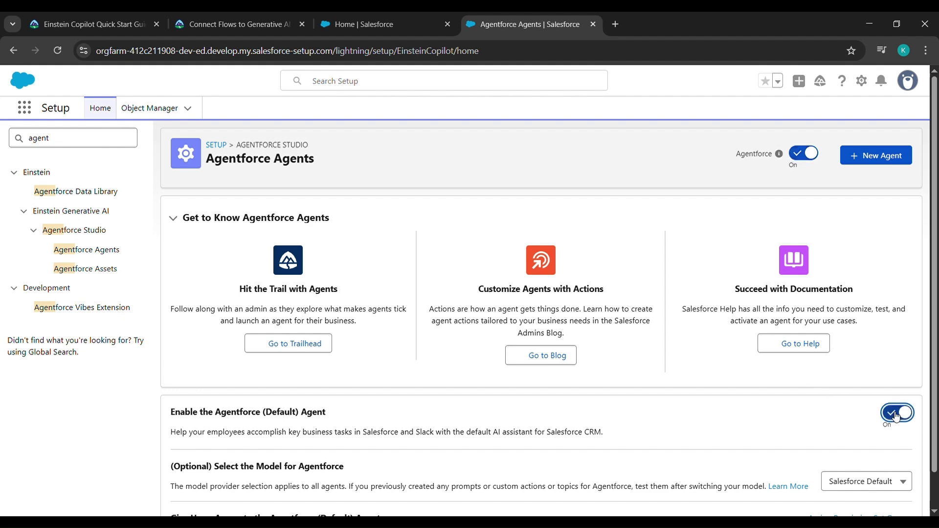
Open the Einstein Copilot agent in the Agentforce Builder.
{"action": "scroll", "coordinate": [825, 434], "scroll_direction": "down", "scroll_amount": 2}
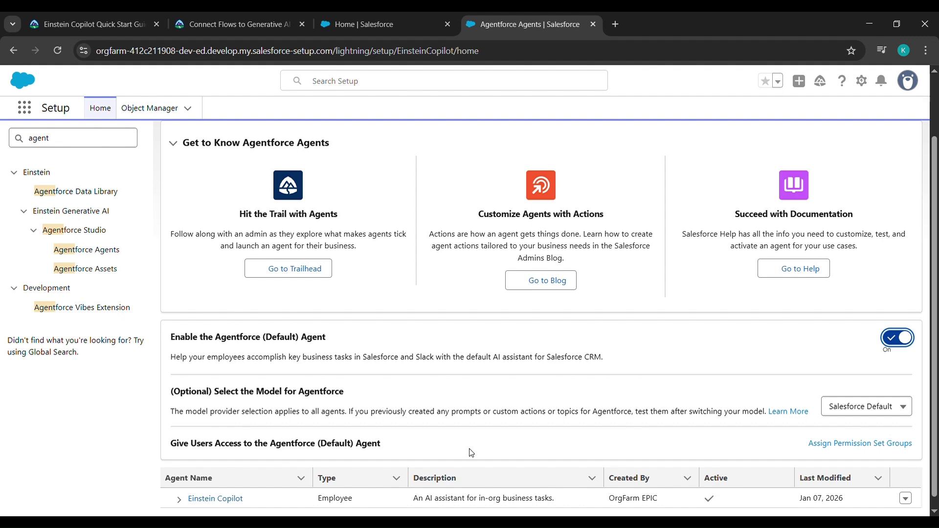
{"action": "left_click", "coordinate": [224, 492]}
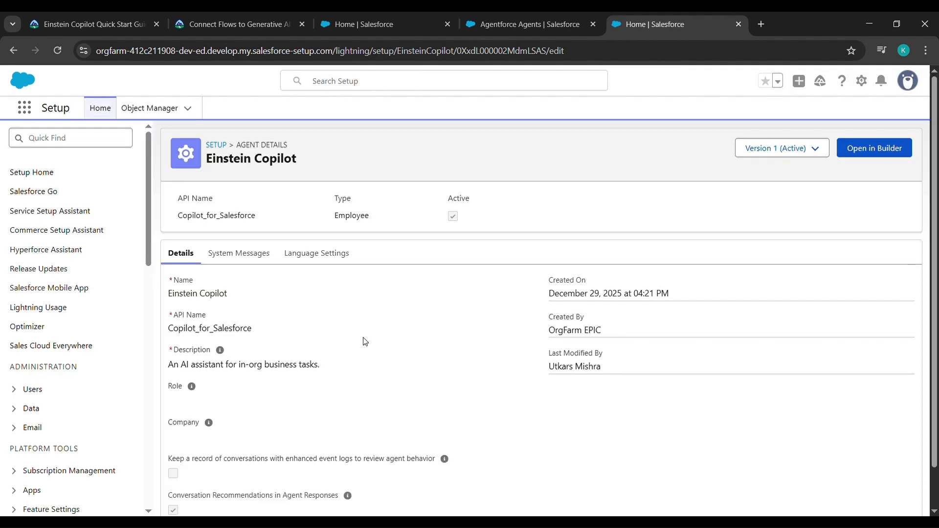
{"action": "left_click", "coordinate": [862, 145]}
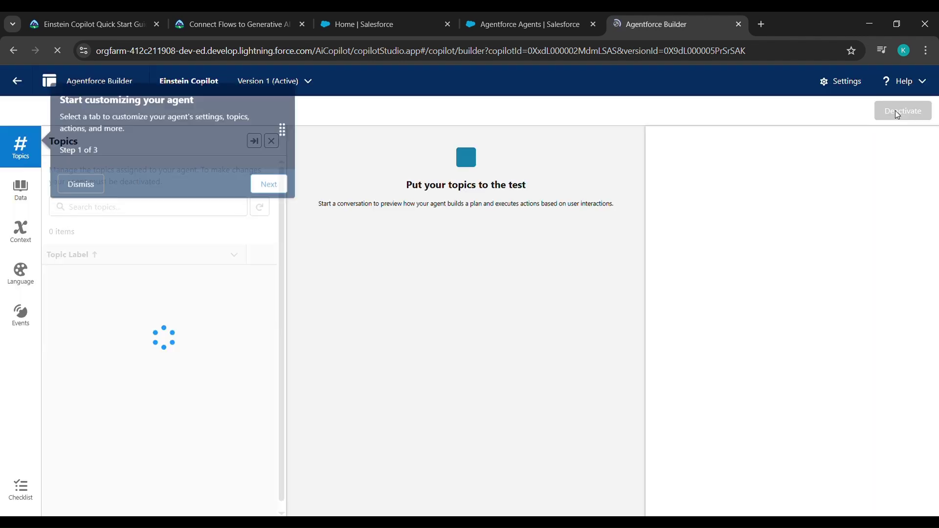
Deactivate the Einstein Copilot agent and open its Edit Agent Details settings.
{"action": "left_click", "coordinate": [900, 113]}
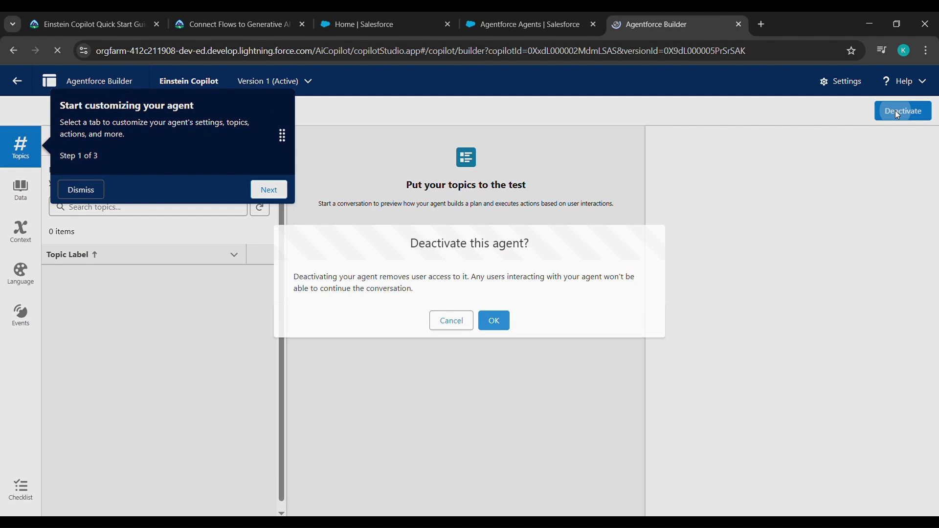
{"action": "left_click", "coordinate": [500, 326]}
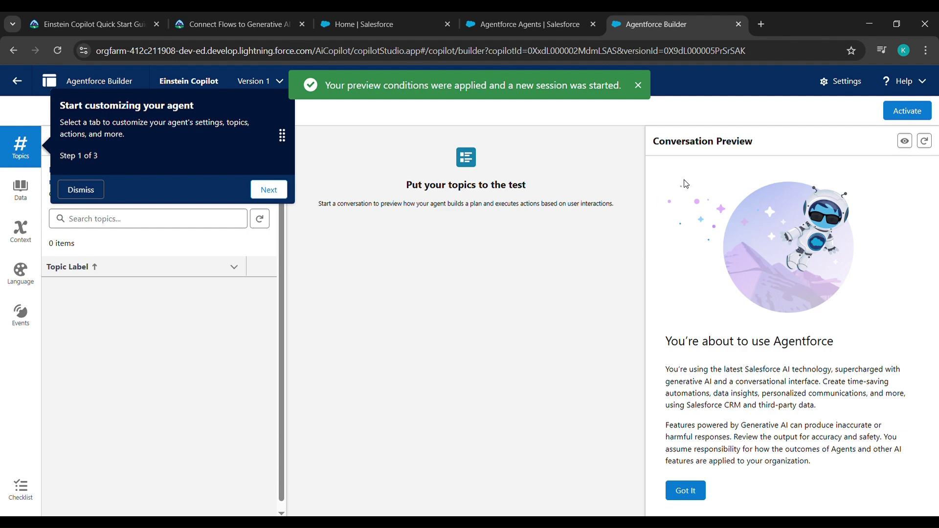
{"action": "left_click", "coordinate": [843, 83]}
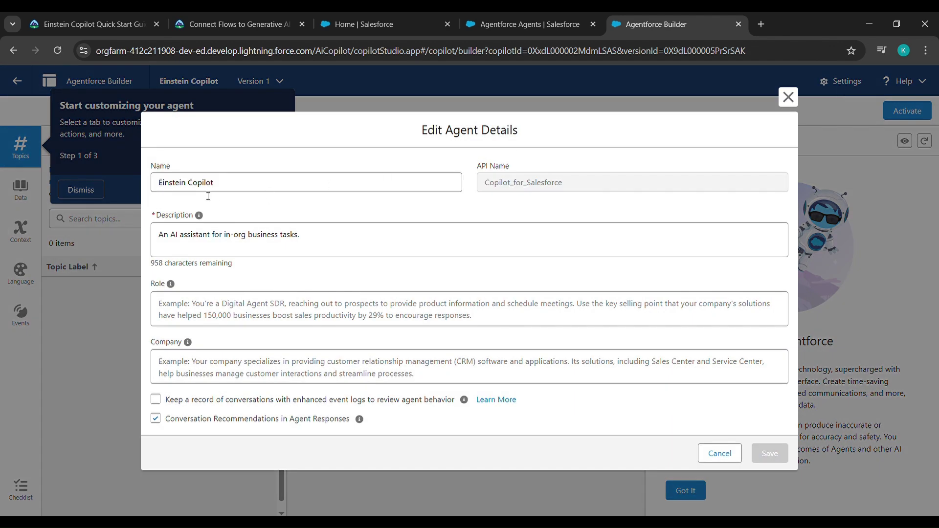
Copy the agent name 'Agentforce (Default)' from the Trailhead instructions.
{"action": "left_click", "coordinate": [371, 14]}
{"action": "left_click", "coordinate": [274, 19]}
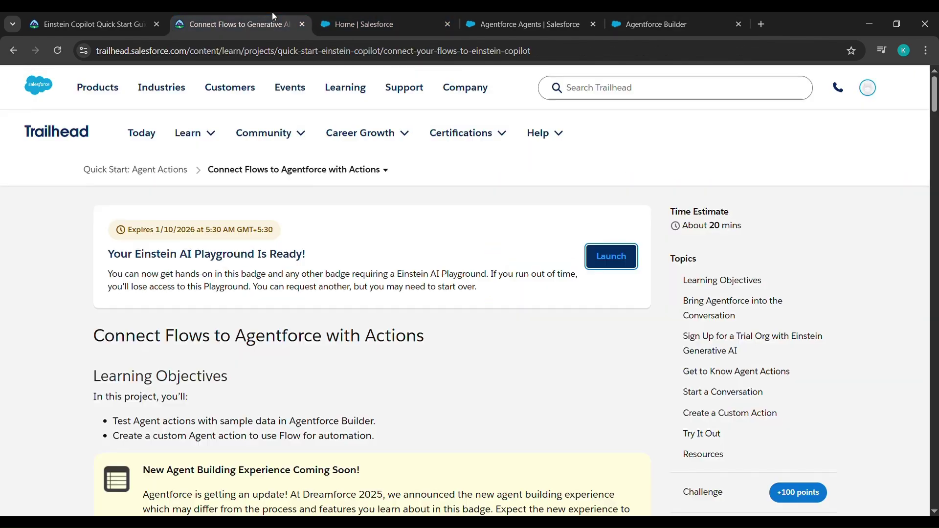
{"action": "scroll", "coordinate": [237, 328], "scroll_direction": "down", "scroll_amount": 20}
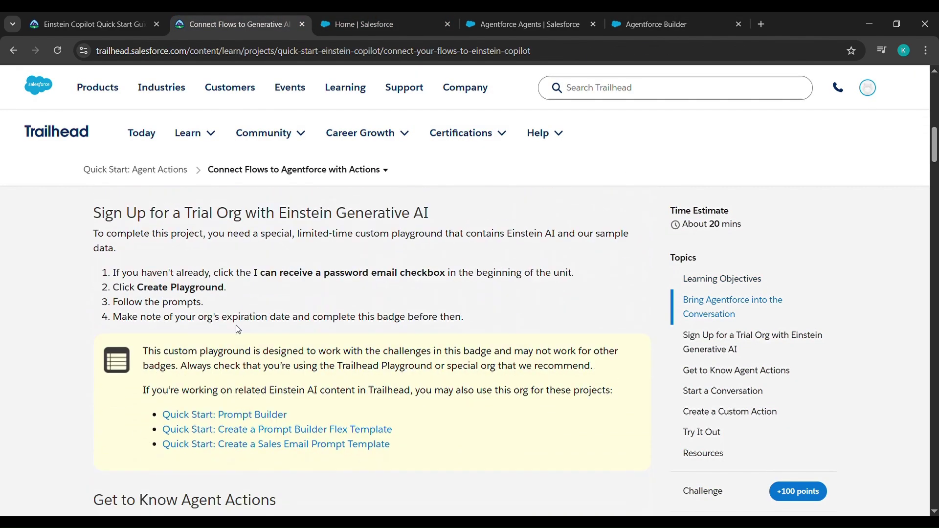
{"action": "scroll", "coordinate": [241, 330], "scroll_direction": "down", "scroll_amount": 10}
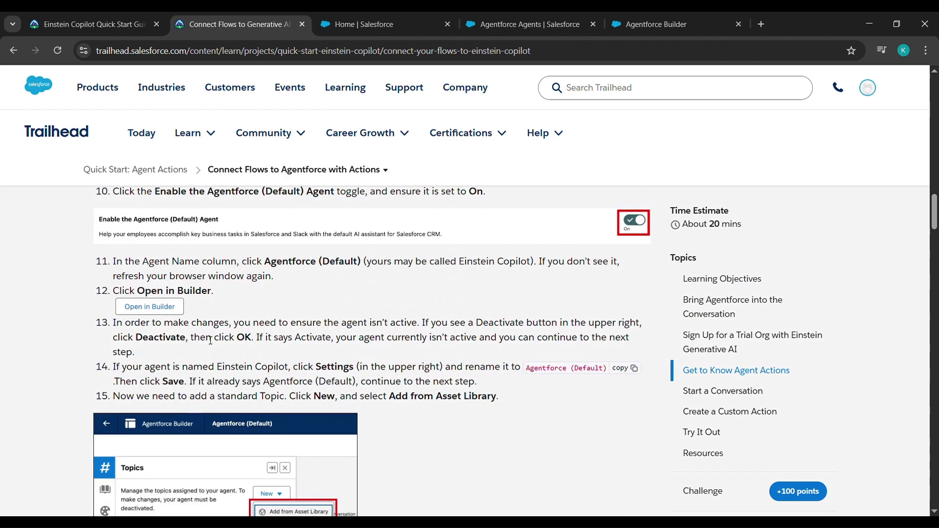
{"action": "left_click", "coordinate": [631, 372]}
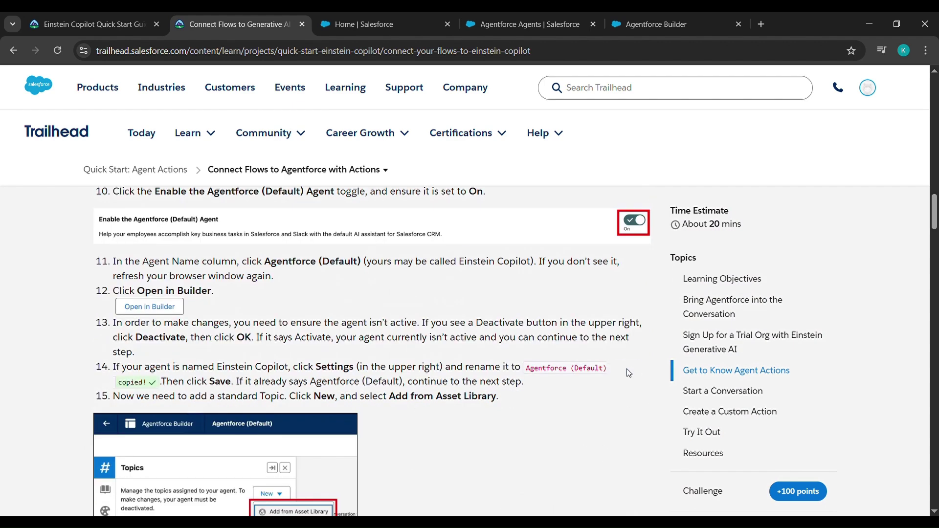
Replace the name 'Einstein Copilot' with 'Agentforce (Default)' and save the agent details.
{"action": "left_click", "coordinate": [634, 20]}
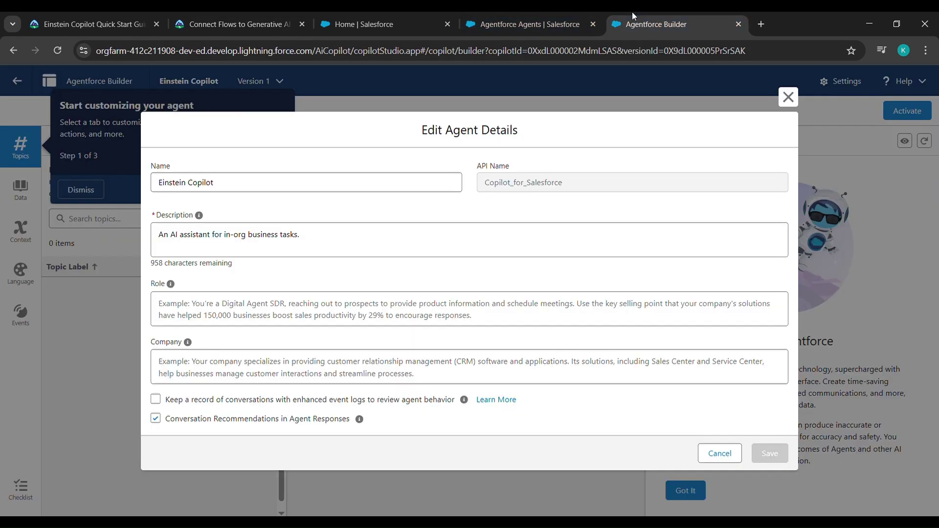
{"action": "left_click_drag", "start_coordinate": [224, 189], "coordinate": [142, 191]}
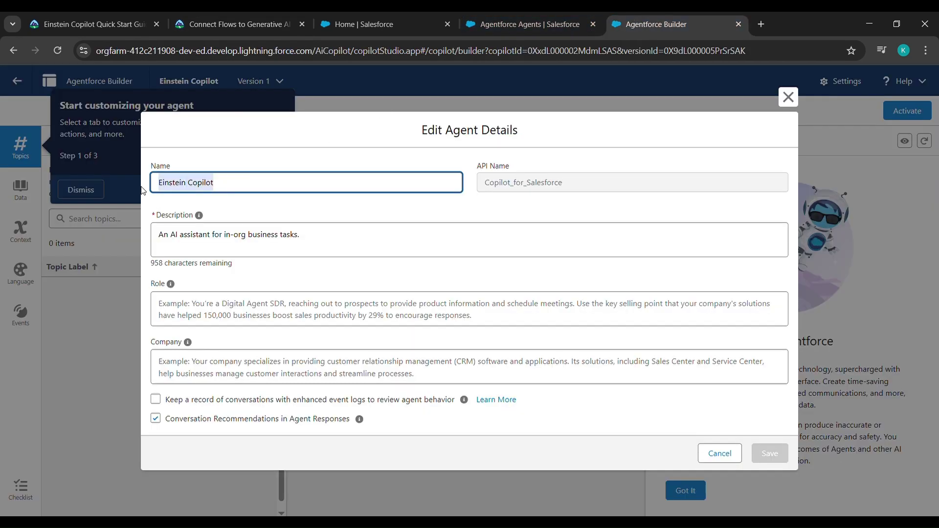
{"action": "key", "text": "BackSpace"}
{"action": "key", "text": "ctrl+v"}
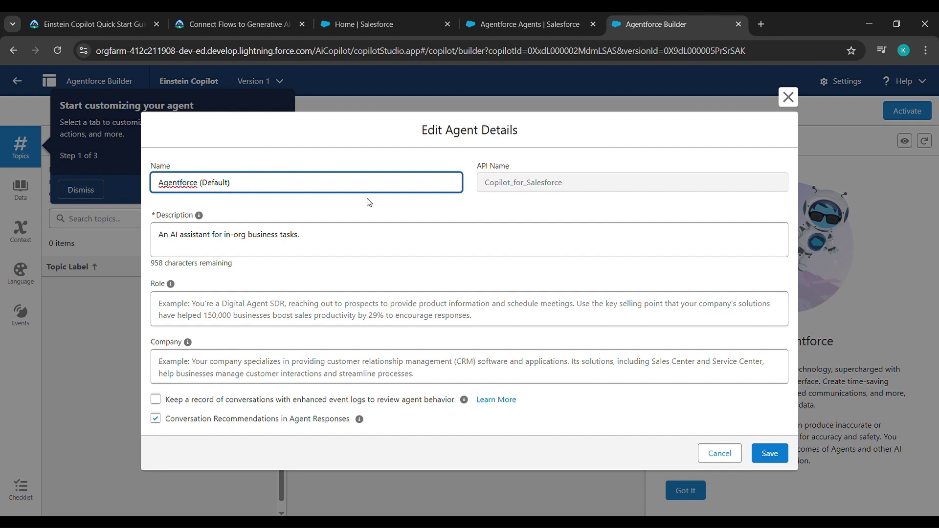
{"action": "left_click", "coordinate": [372, 210]}
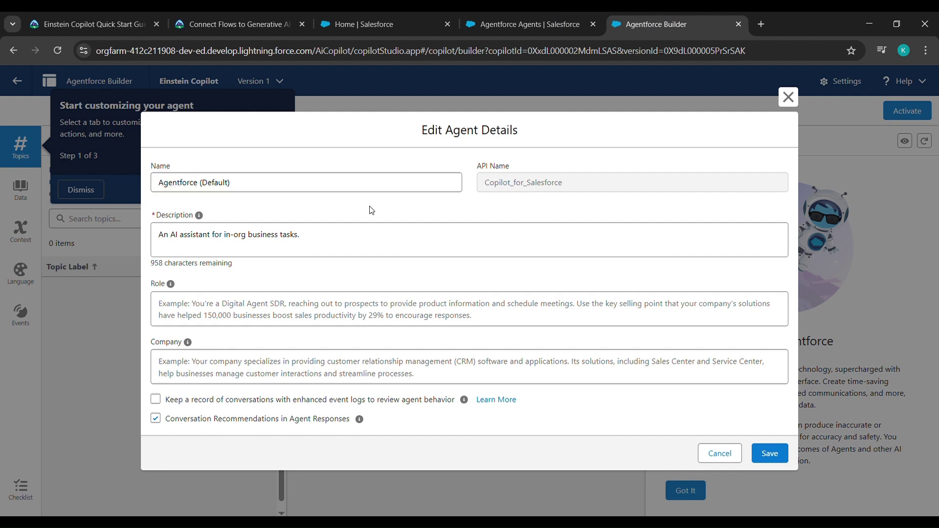
{"action": "left_click", "coordinate": [768, 454]}
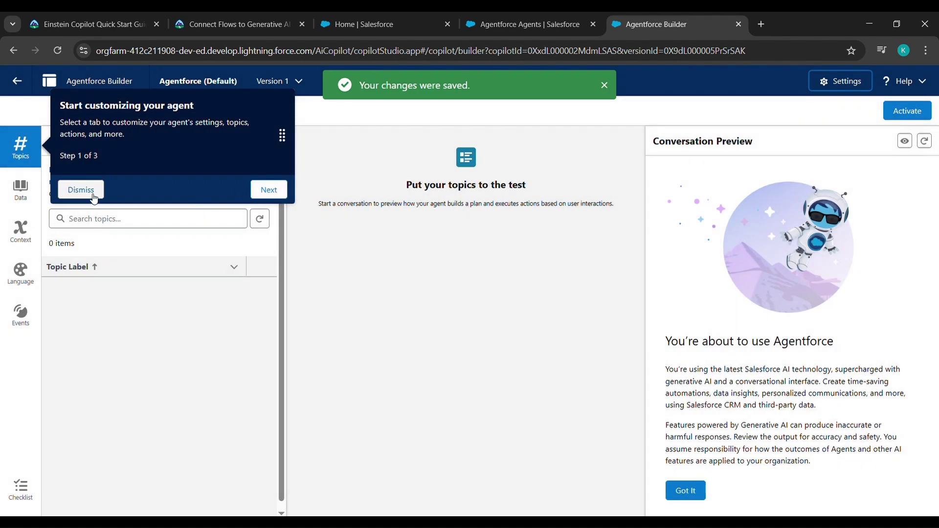
Add the General CRM topic from the asset library to the agent and refresh its Topics list.
{"action": "left_click", "coordinate": [92, 192]}
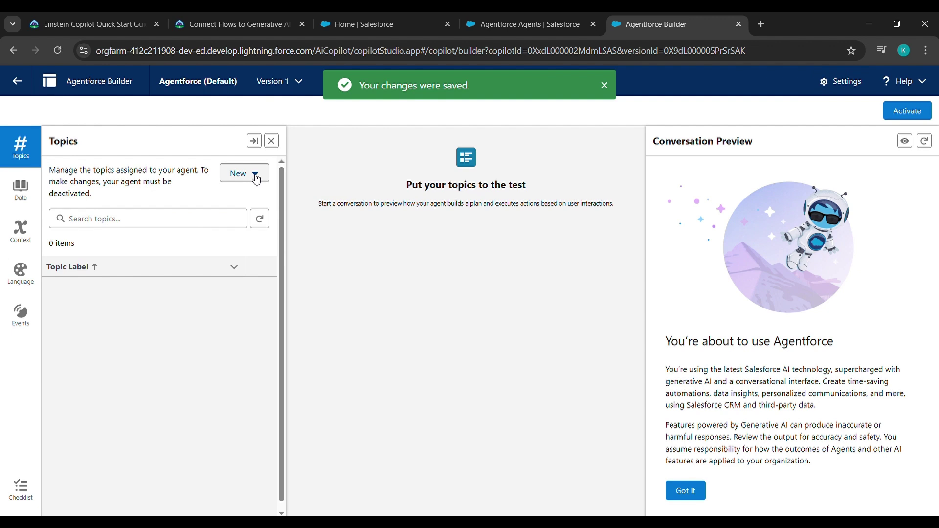
{"action": "left_click", "coordinate": [255, 177]}
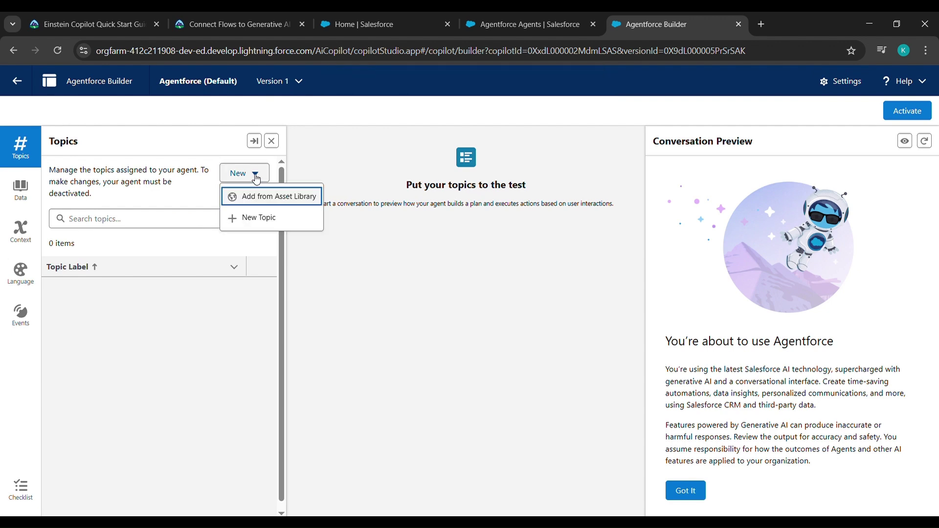
{"action": "left_click", "coordinate": [261, 202]}
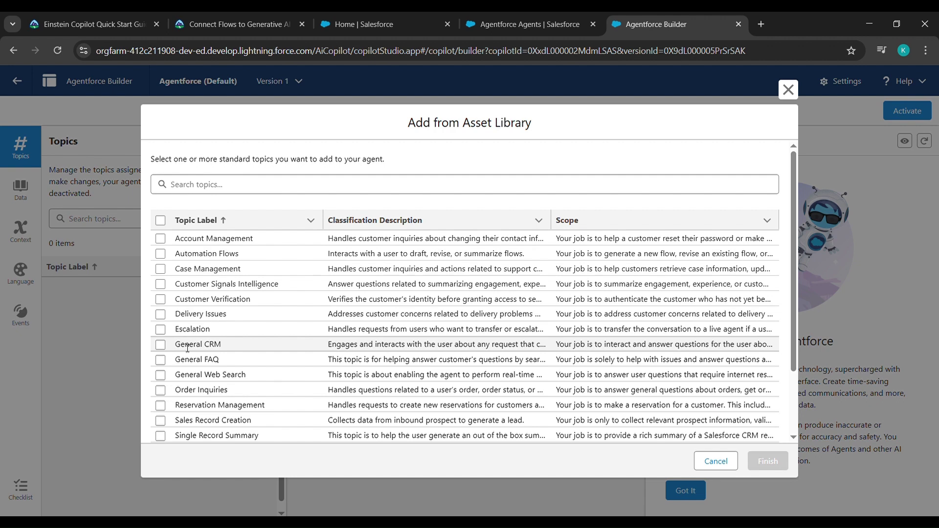
{"action": "left_click", "coordinate": [161, 345]}
{"action": "left_click", "coordinate": [760, 462]}
{"action": "left_click", "coordinate": [760, 461]}
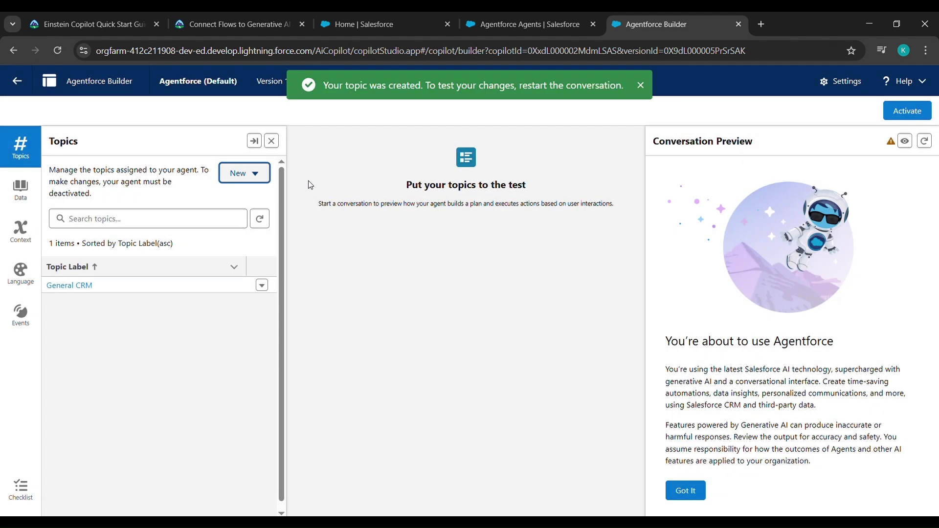
{"action": "left_click", "coordinate": [260, 222]}
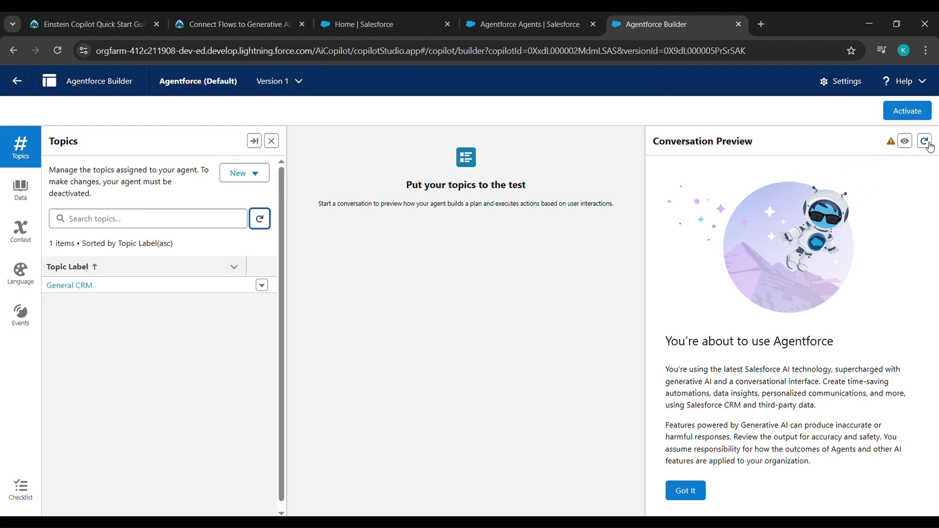
Restart the Conversation Preview and copy the sample orders question from Trailhead.
{"action": "left_click", "coordinate": [925, 142]}
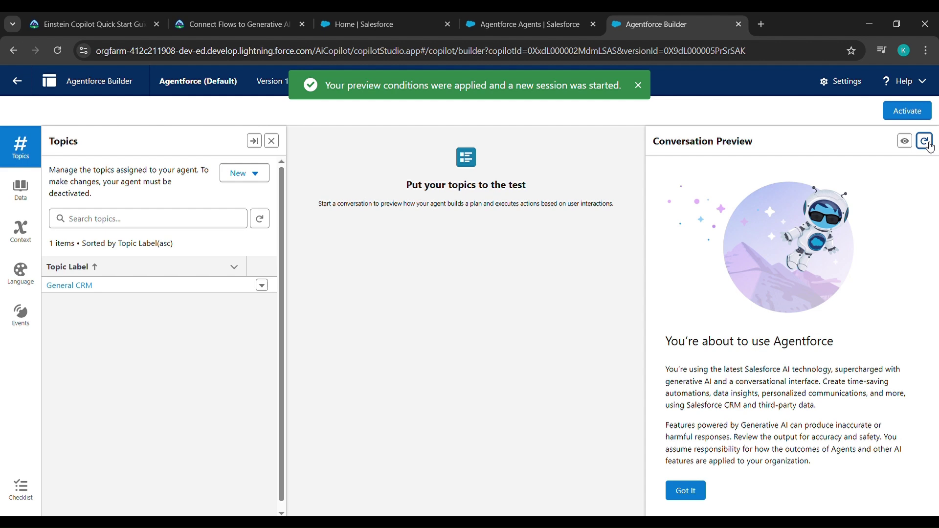
{"action": "left_click", "coordinate": [704, 489]}
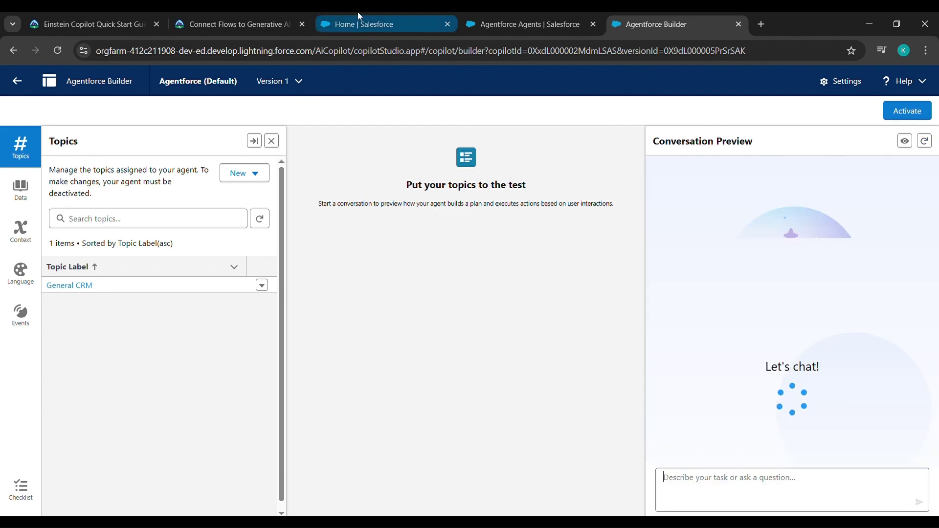
{"action": "left_click", "coordinate": [270, 17]}
{"action": "scroll", "coordinate": [329, 387], "scroll_direction": "down", "scroll_amount": 5}
{"action": "scroll", "coordinate": [329, 386], "scroll_direction": "down", "scroll_amount": 8}
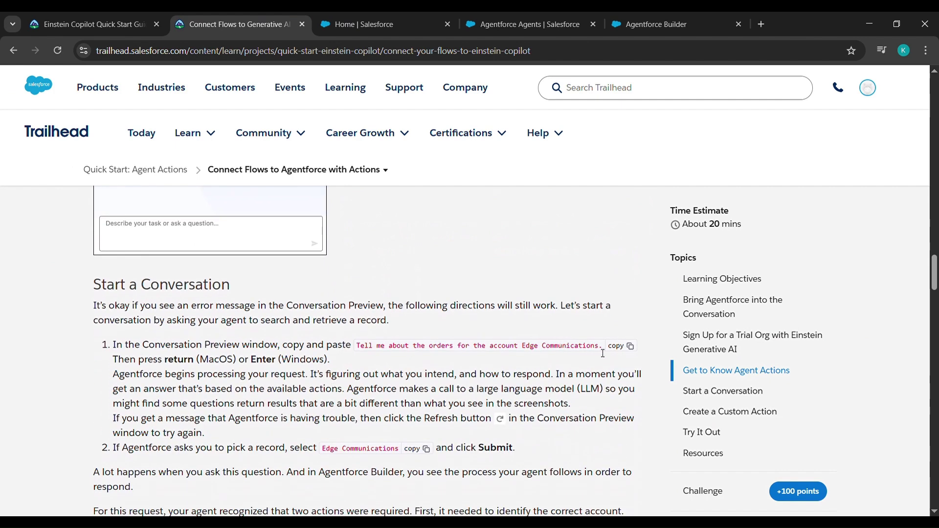
{"action": "left_click", "coordinate": [620, 348]}
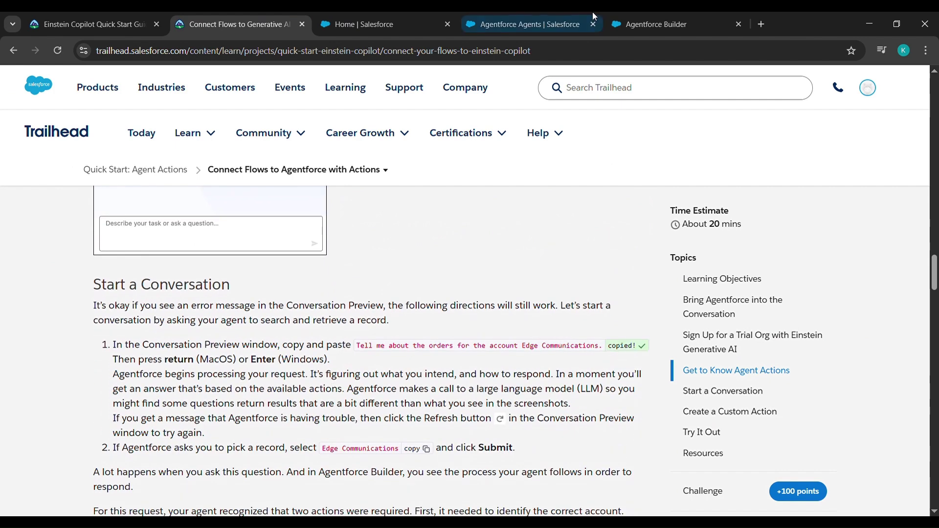
Ask the preview agent about orders for the account Edge Communications.
{"action": "left_click", "coordinate": [656, 24]}
{"action": "key", "text": "ctrl+v"}
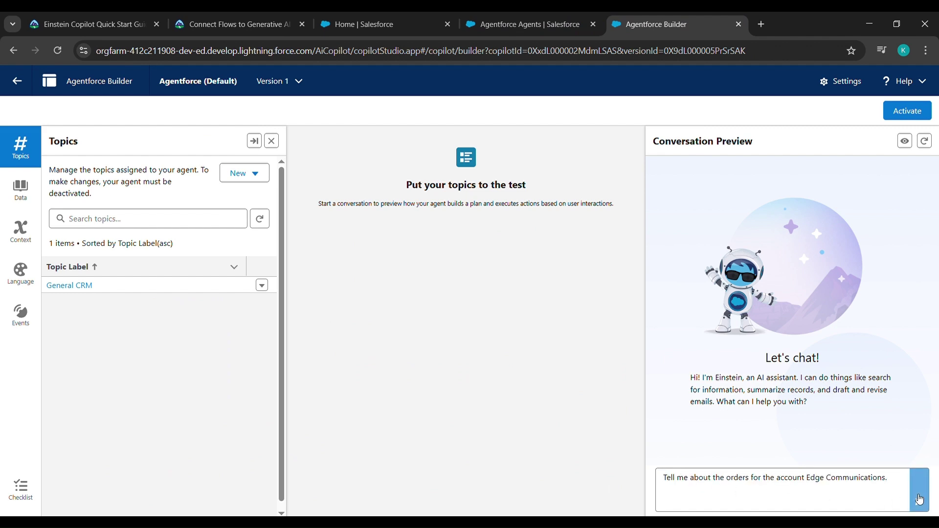
{"action": "left_click", "coordinate": [922, 502]}
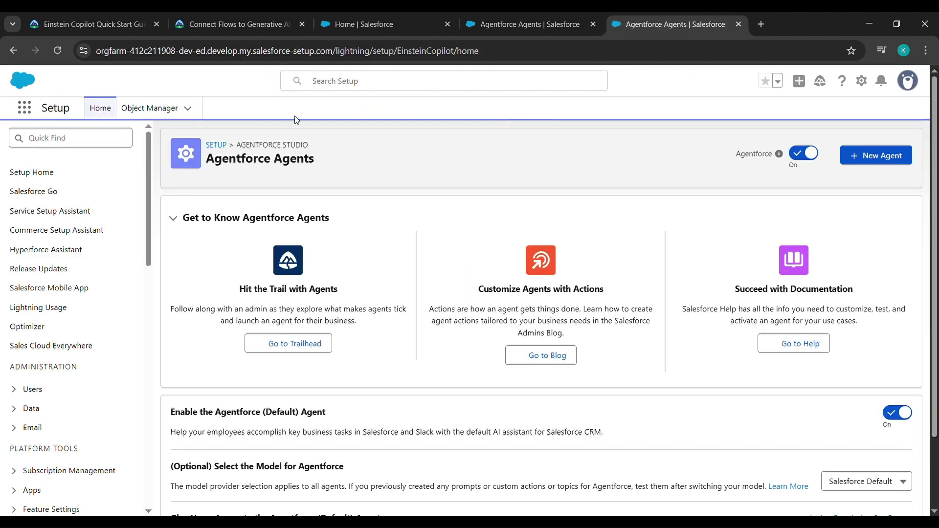
Search Setup for 'asset', go to Agentforce Assets' Actions list and begin a New Agent Action.
{"action": "left_click", "coordinate": [91, 138]}
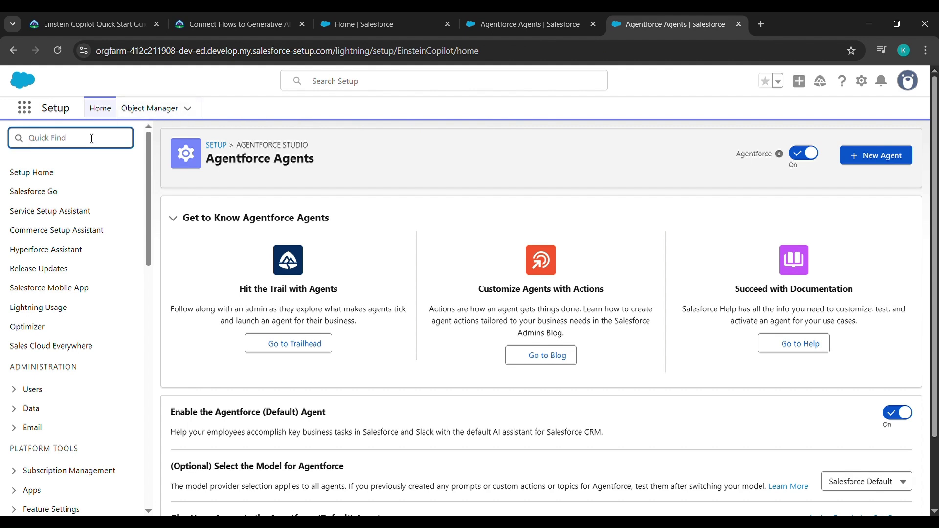
{"action": "type", "text": "asset"}
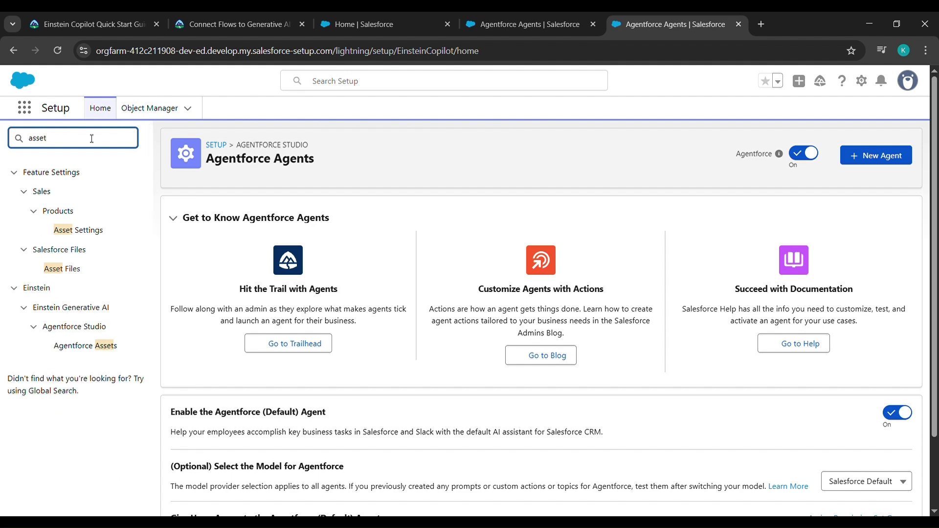
{"action": "left_click", "coordinate": [85, 348]}
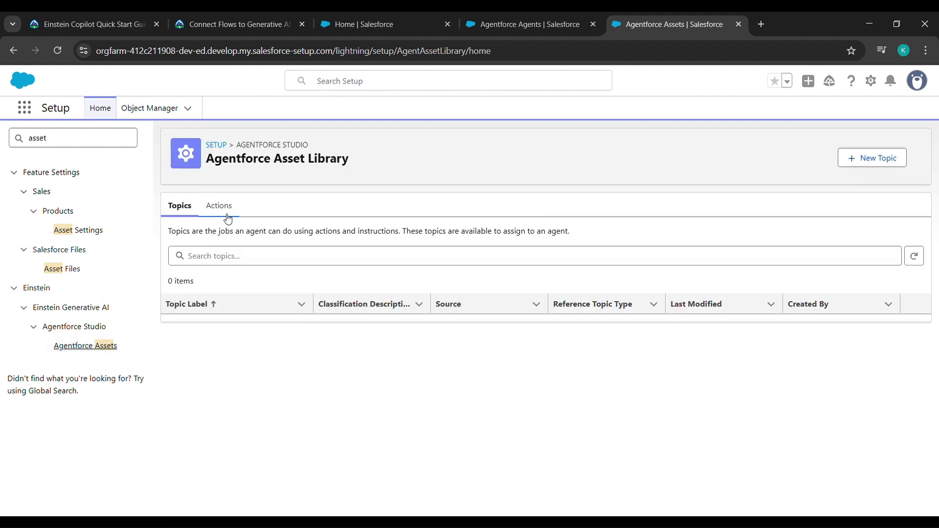
{"action": "left_click", "coordinate": [227, 215]}
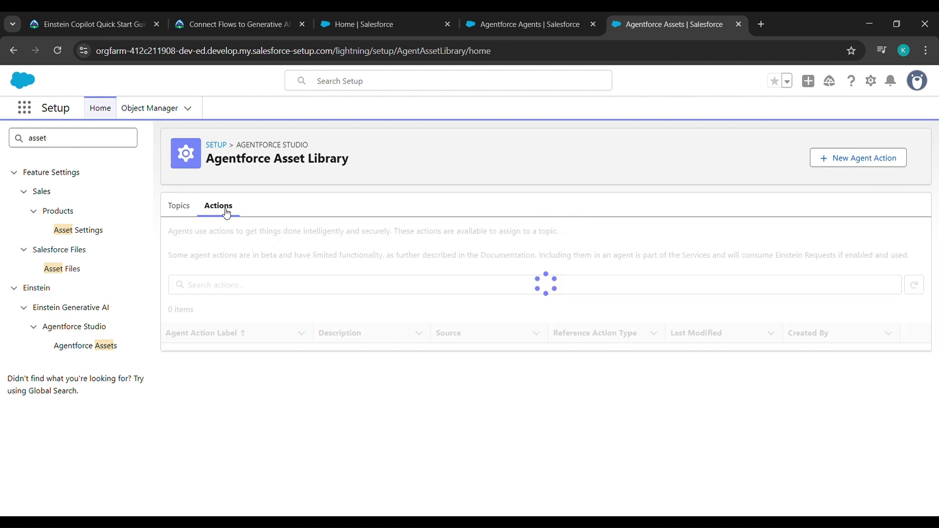
{"action": "left_click", "coordinate": [877, 168]}
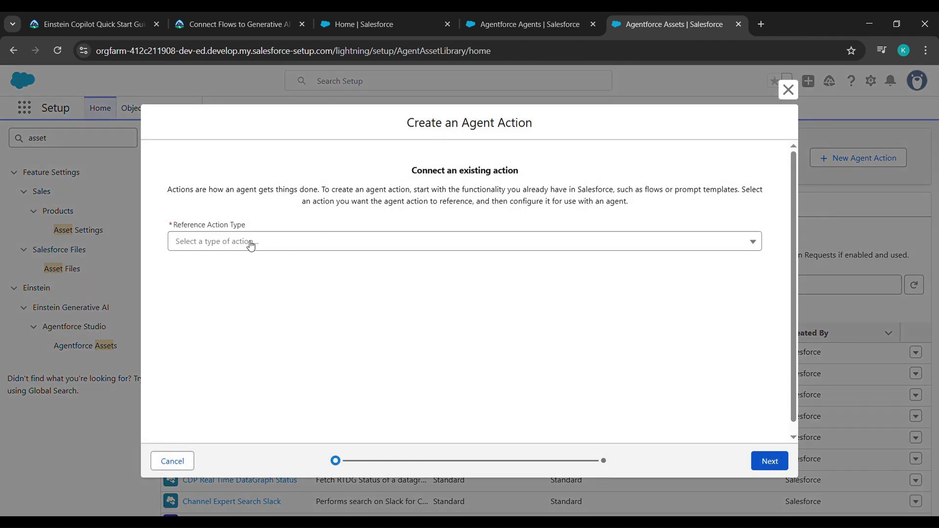
Base the agent action on the Flow reference type using the Initiate Return flow.
{"action": "left_click", "coordinate": [251, 245]}
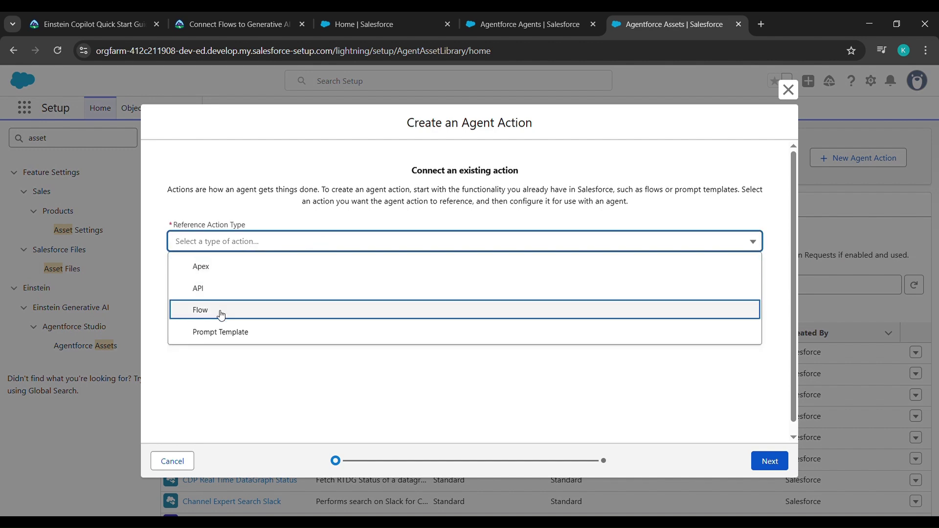
{"action": "left_click", "coordinate": [221, 313]}
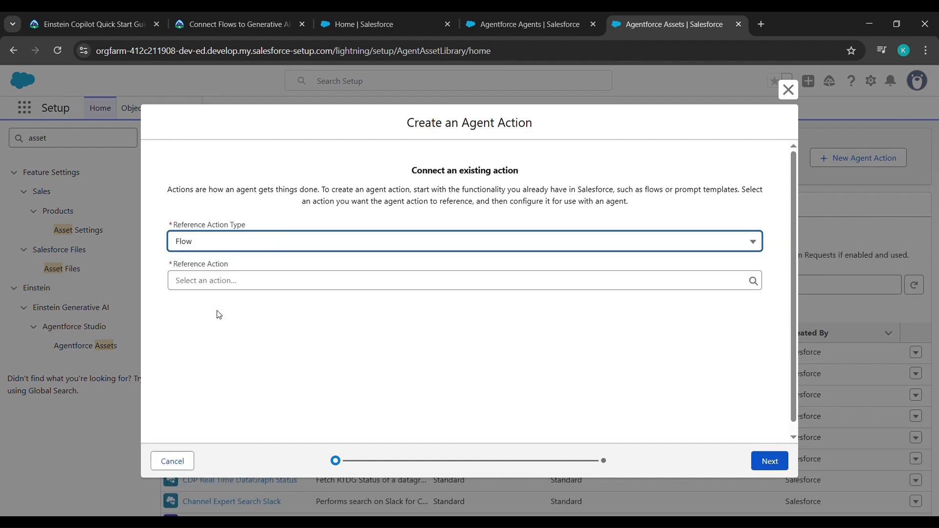
{"action": "left_click", "coordinate": [234, 282]}
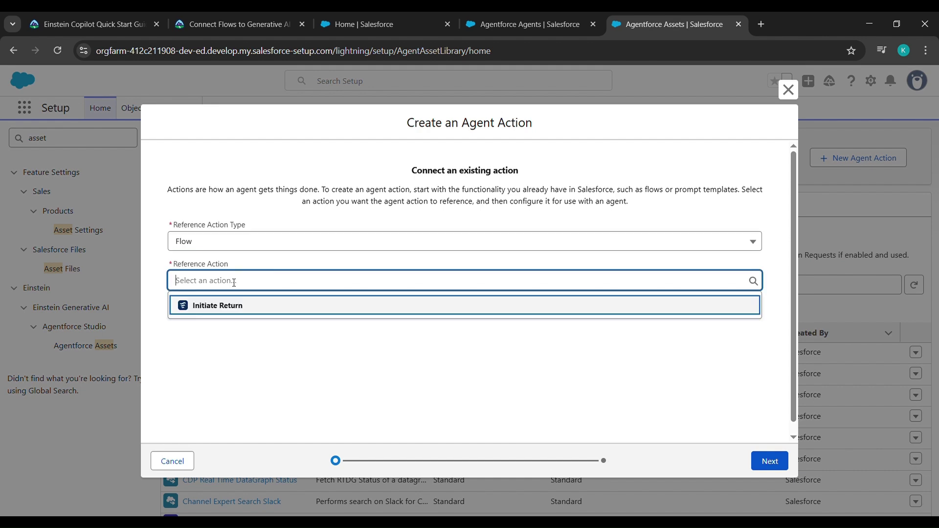
{"action": "left_click", "coordinate": [219, 306]}
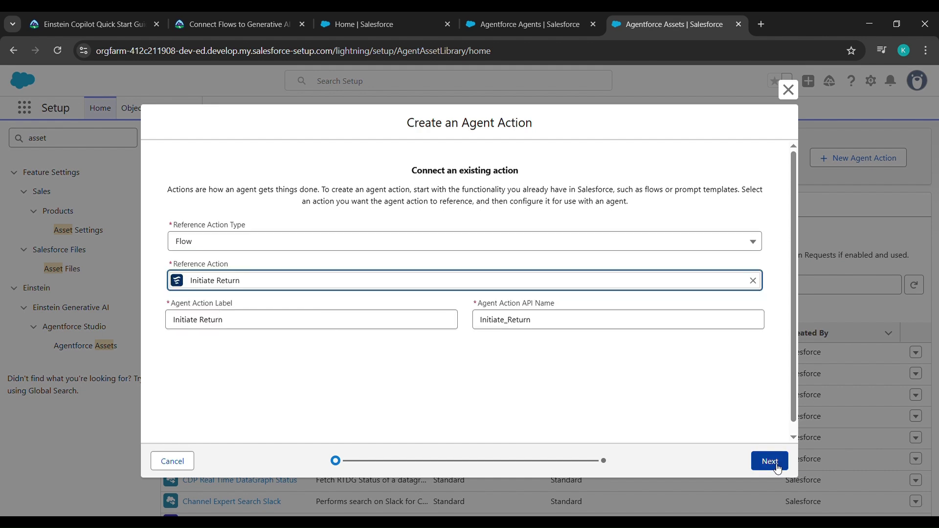
{"action": "left_click", "coordinate": [778, 467]}
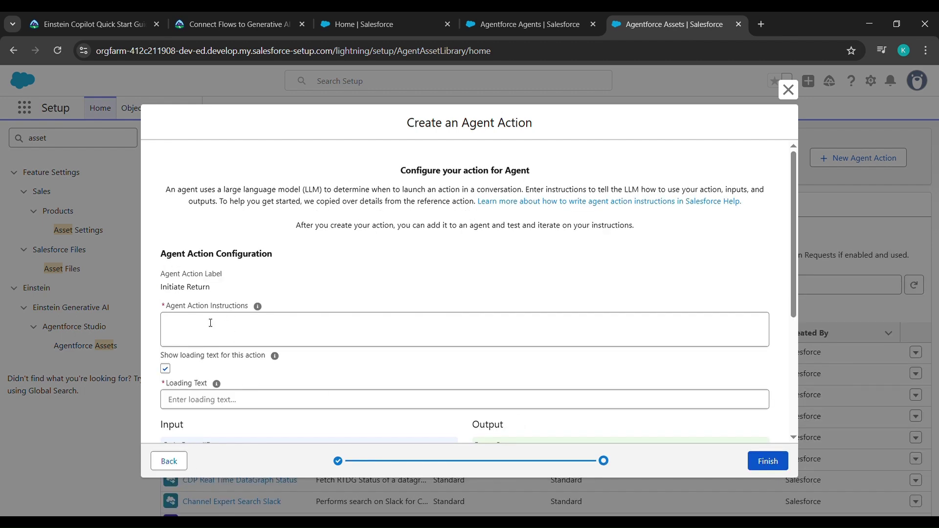
Fill the action's instructions with the Initiate Return text copied from Trailhead.
{"action": "left_click", "coordinate": [226, 14]}
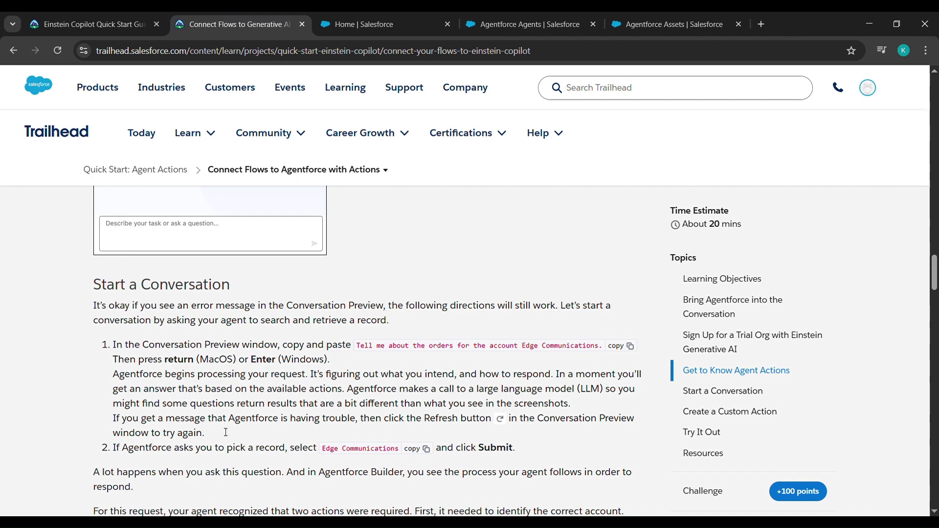
{"action": "scroll", "coordinate": [222, 432], "scroll_direction": "down", "scroll_amount": 9}
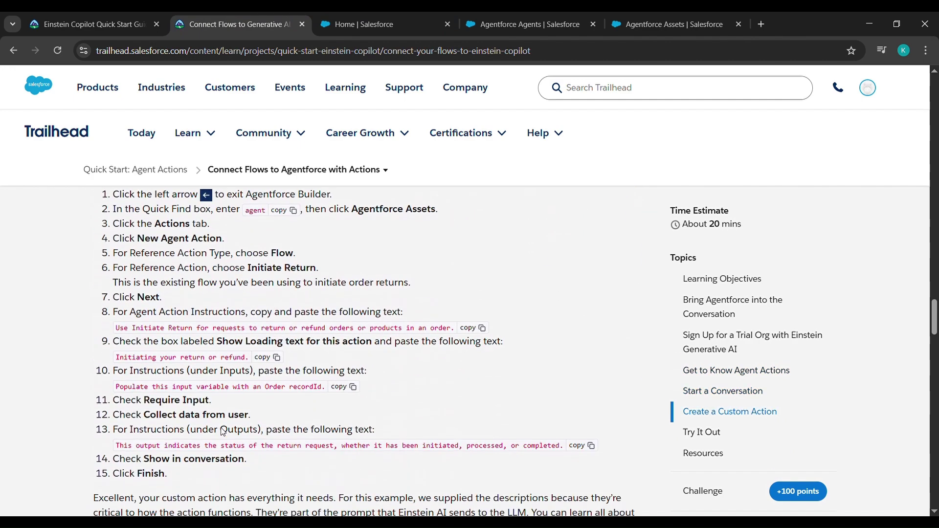
{"action": "left_click", "coordinate": [470, 327]}
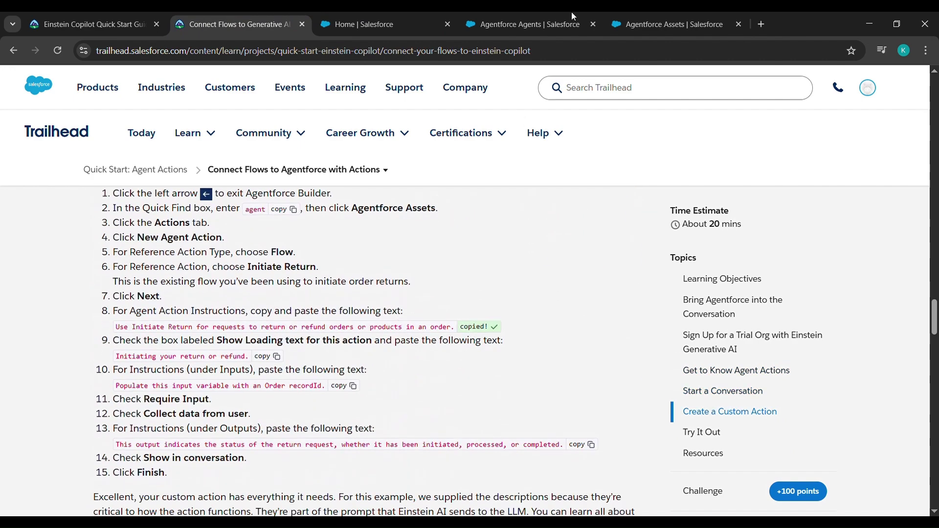
{"action": "left_click", "coordinate": [644, 18]}
{"action": "left_click", "coordinate": [283, 332]}
{"action": "key", "text": "ctrl+v"}
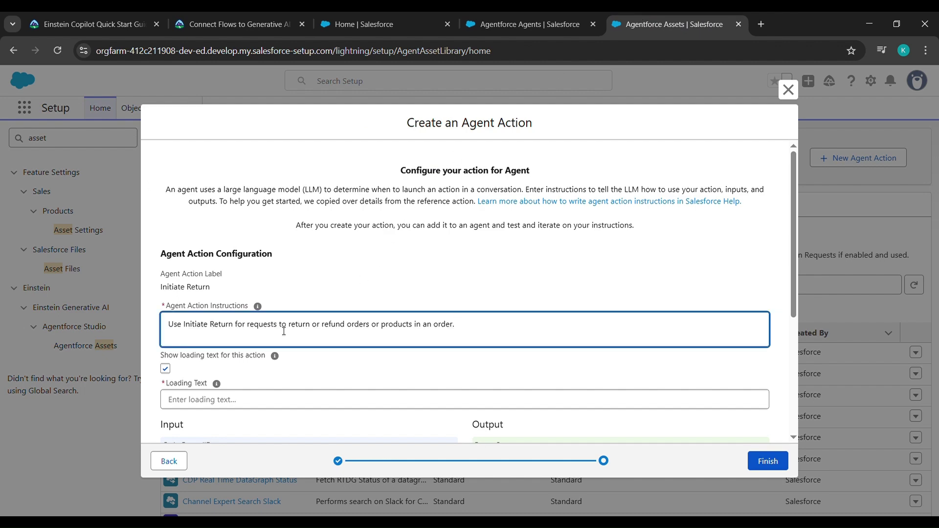
Set the loading text to the Trailhead snippet about initiating returns.
{"action": "left_click", "coordinate": [249, 12]}
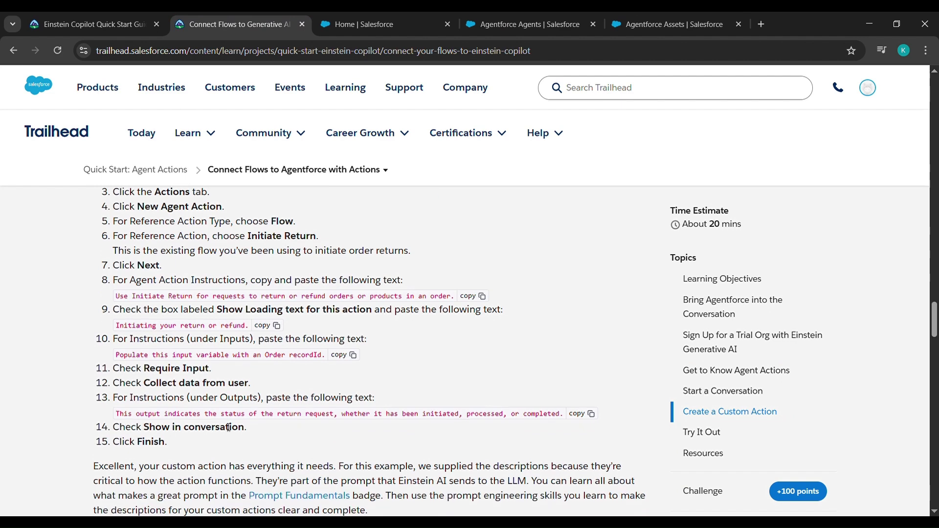
{"action": "left_click", "coordinate": [267, 326]}
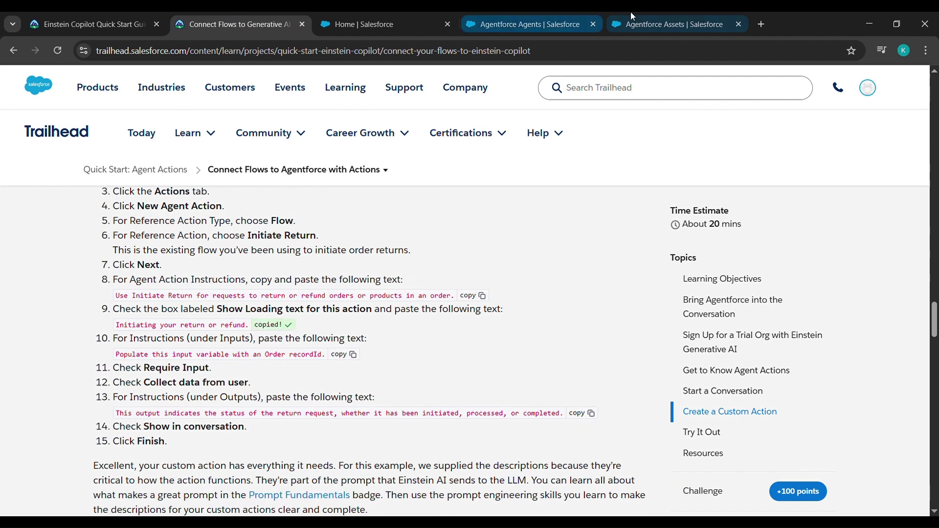
{"action": "left_click", "coordinate": [632, 15]}
{"action": "left_click", "coordinate": [299, 407]}
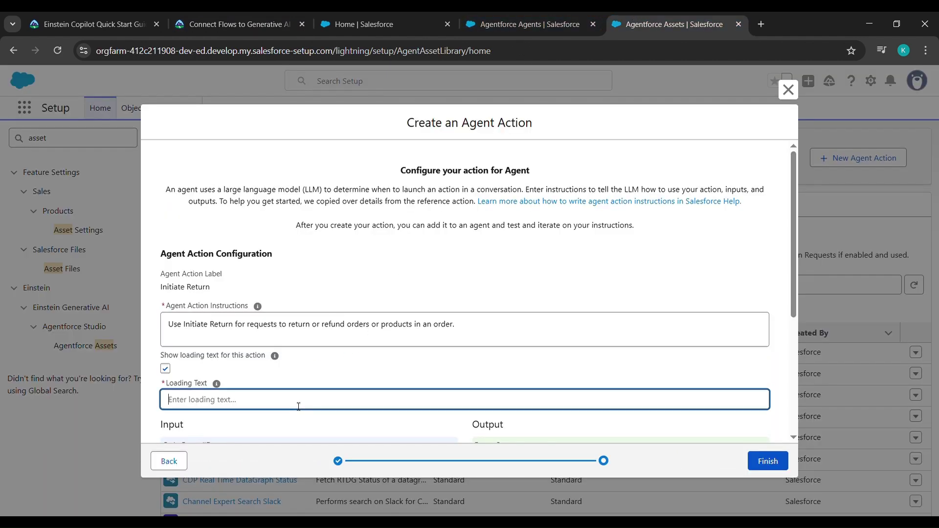
{"action": "key", "text": "ctrl+v"}
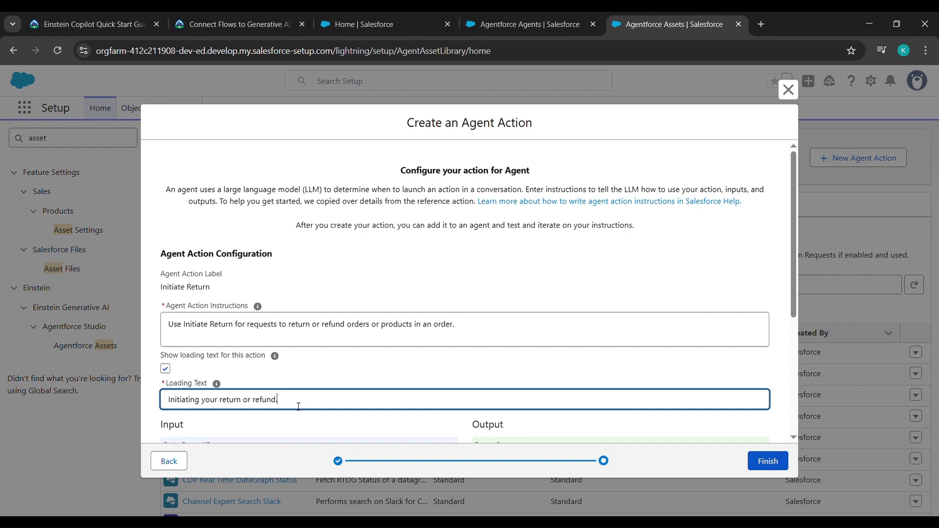
Give the Order recordId input the Trailhead instructions, marked required and collected from the user.
{"action": "scroll", "coordinate": [298, 407], "scroll_direction": "down", "scroll_amount": 1}
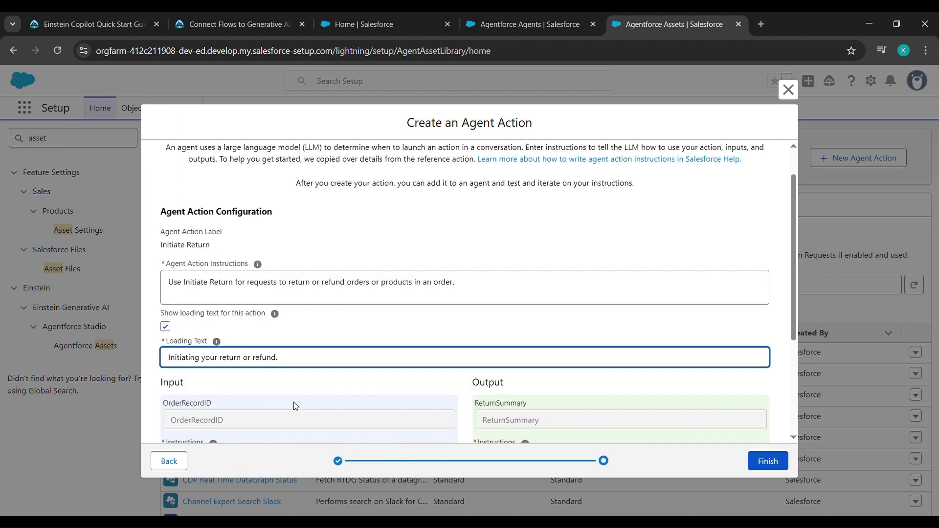
{"action": "left_click", "coordinate": [231, 12]}
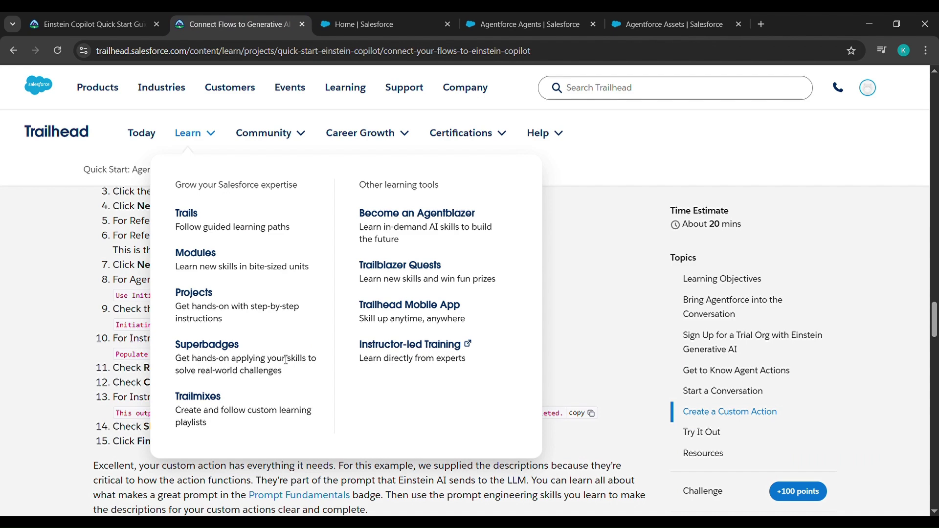
{"action": "left_click", "coordinate": [337, 358]}
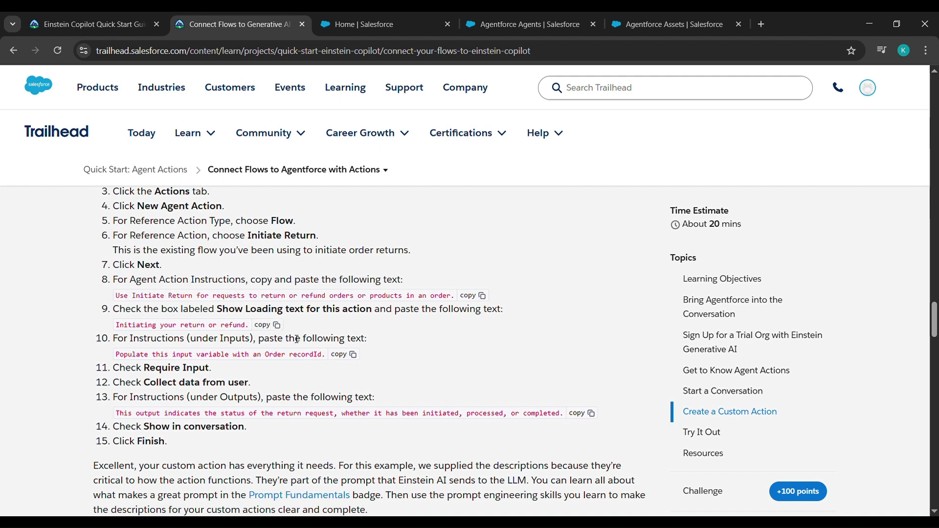
{"action": "left_click", "coordinate": [339, 356]}
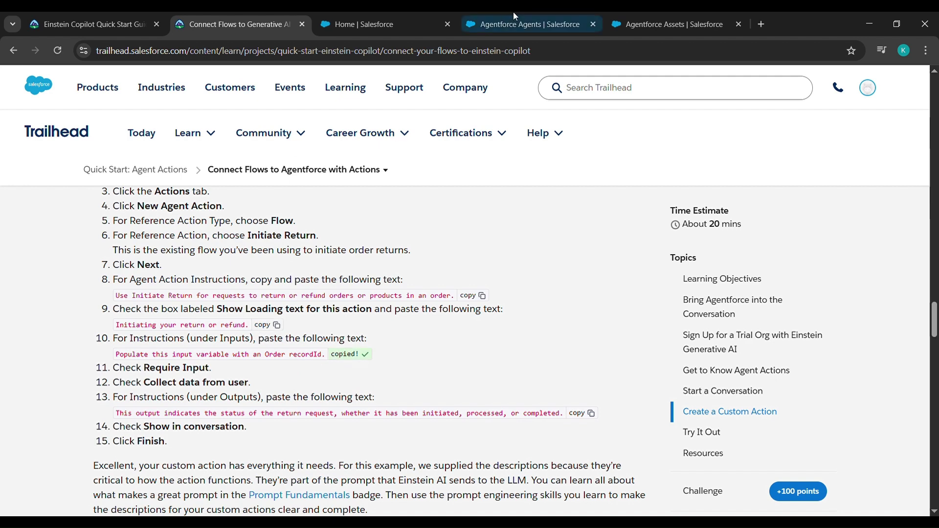
{"action": "left_click", "coordinate": [612, 20]}
{"action": "scroll", "coordinate": [283, 380], "scroll_direction": "down", "scroll_amount": 3}
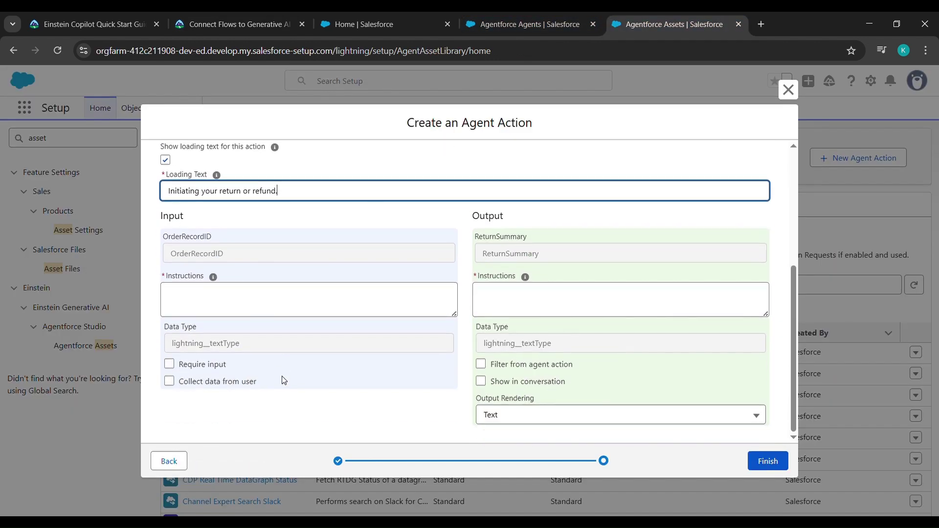
{"action": "left_click", "coordinate": [226, 305]}
{"action": "key", "text": "ctrl+v"}
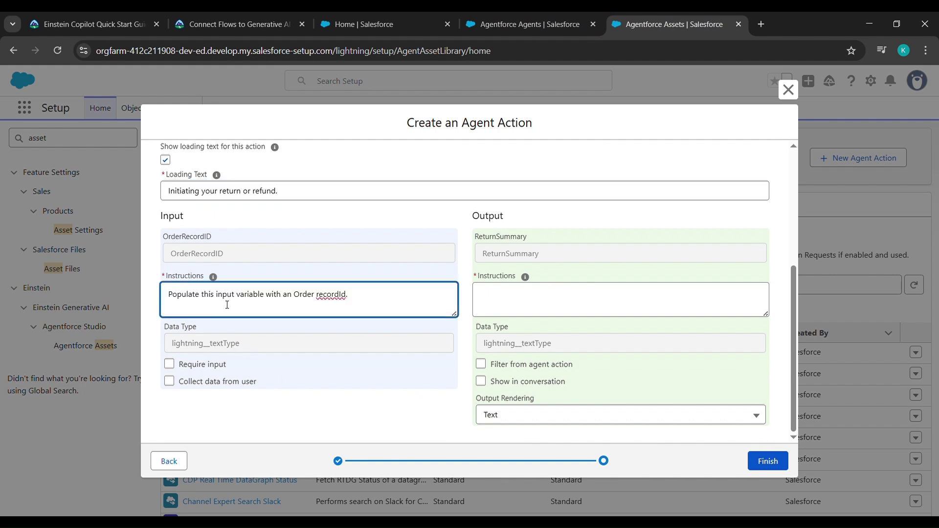
{"action": "left_click", "coordinate": [169, 367]}
{"action": "left_click", "coordinate": [170, 366]}
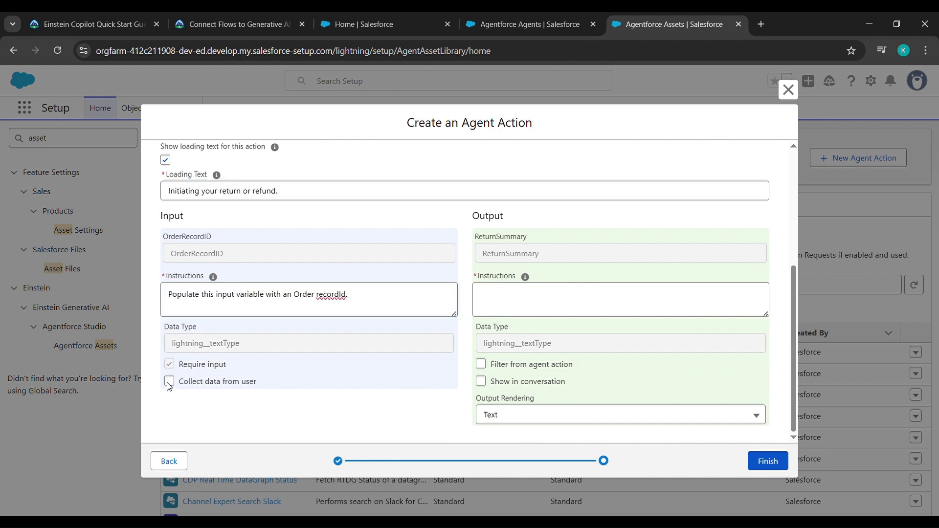
{"action": "left_click", "coordinate": [169, 382]}
Paste the step 13 output instructions, enable Show in conversation, and save the action.
{"action": "left_click", "coordinate": [274, 19]}
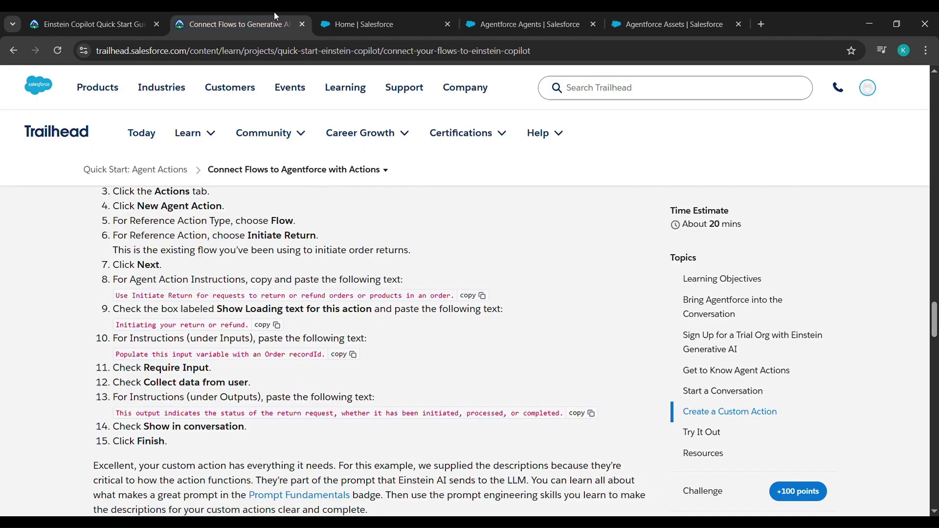
{"action": "left_click", "coordinate": [590, 413]}
{"action": "left_click", "coordinate": [633, 17]}
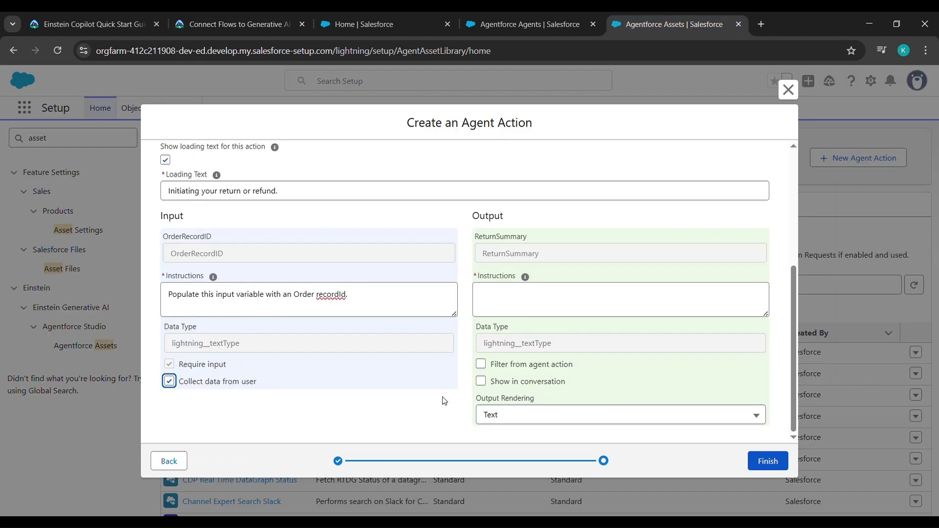
{"action": "left_click", "coordinate": [501, 315]}
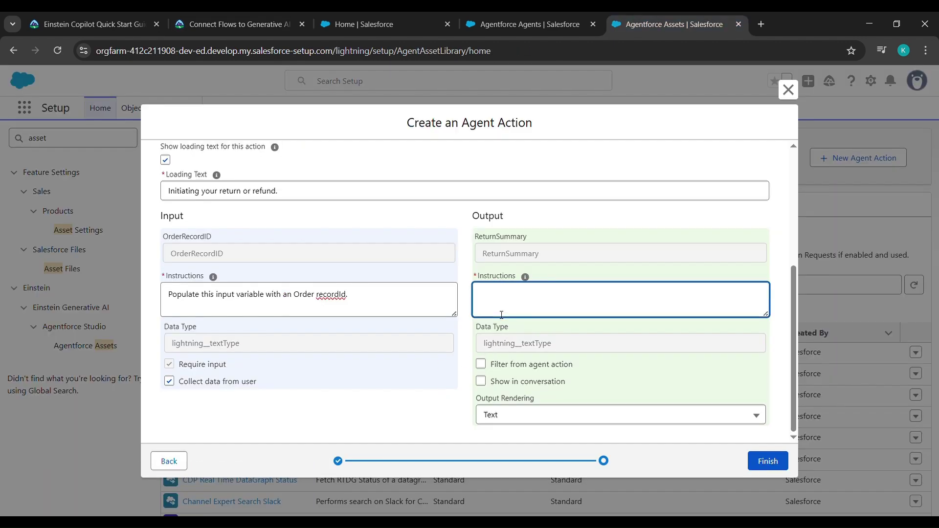
{"action": "key", "text": "ctrl+v"}
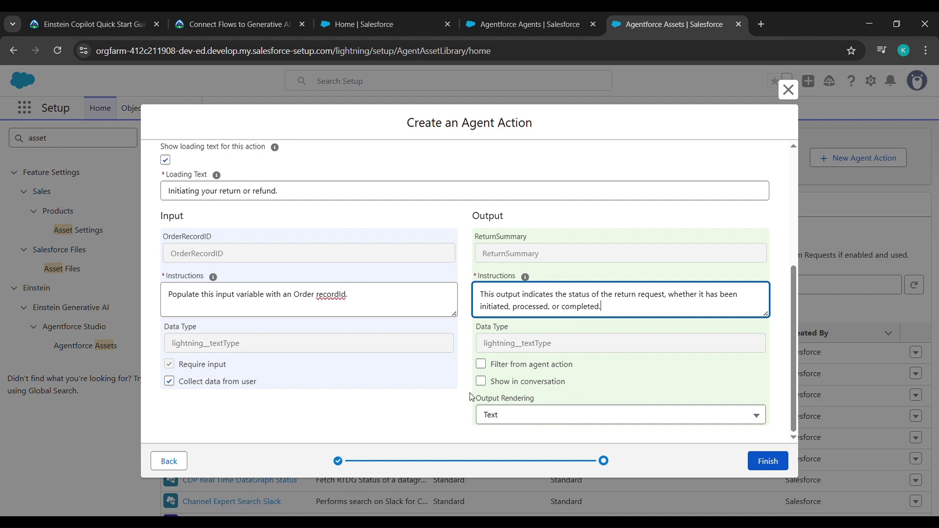
{"action": "left_click", "coordinate": [481, 382]}
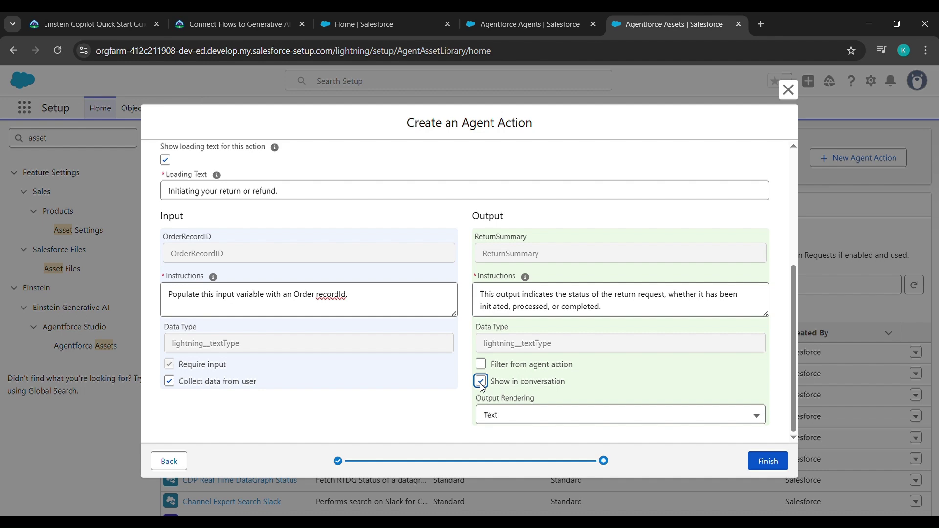
{"action": "left_click", "coordinate": [774, 464]}
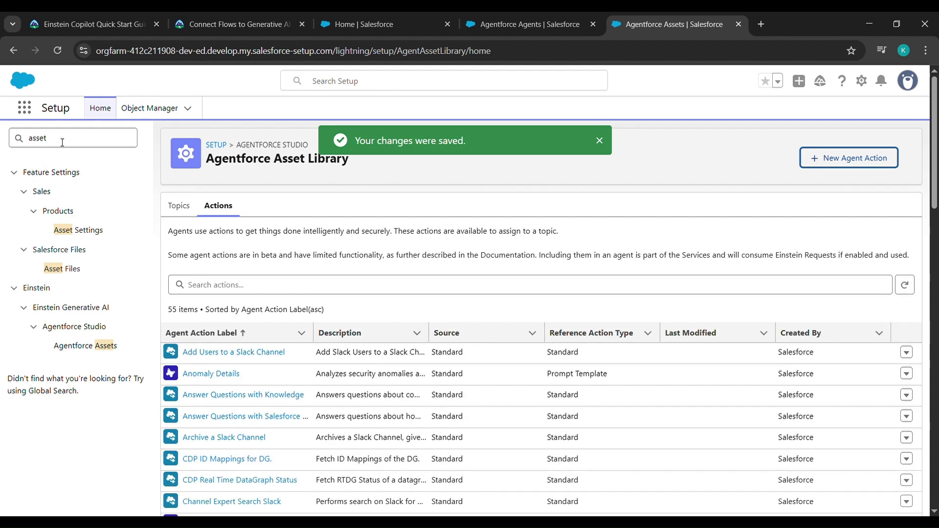
Replace the Setup search with 'agents' and open Agentforce (Default) from Agentforce Agents.
{"action": "left_click_drag", "start_coordinate": [63, 142], "coordinate": [2, 147]}
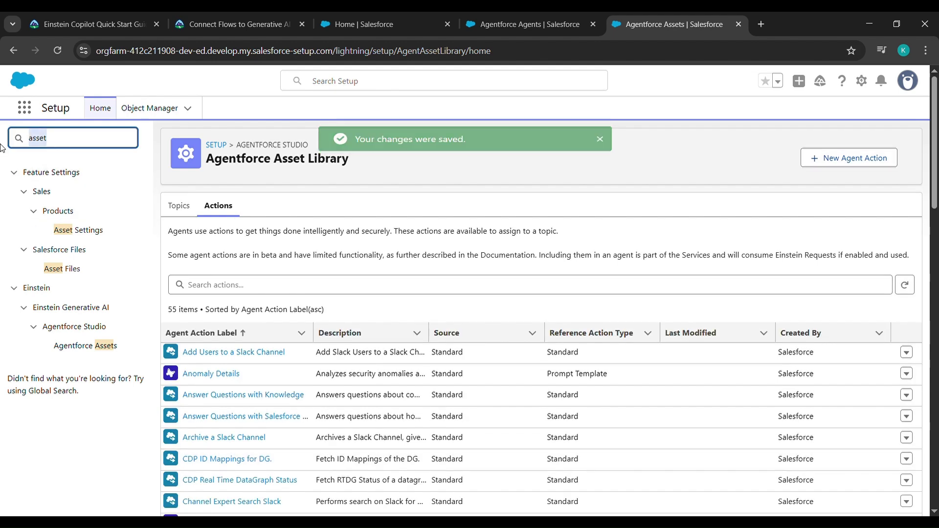
{"action": "type", "text": "ag"}
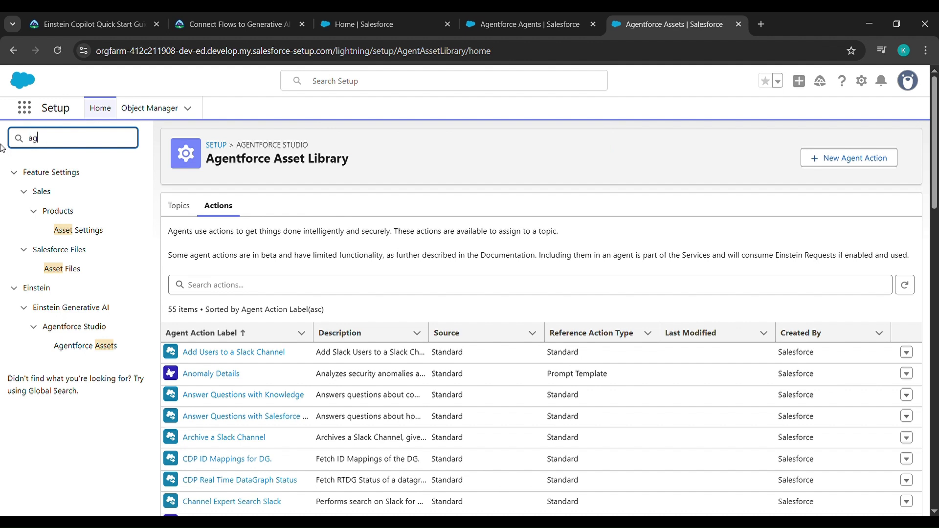
{"action": "type", "text": "ents"}
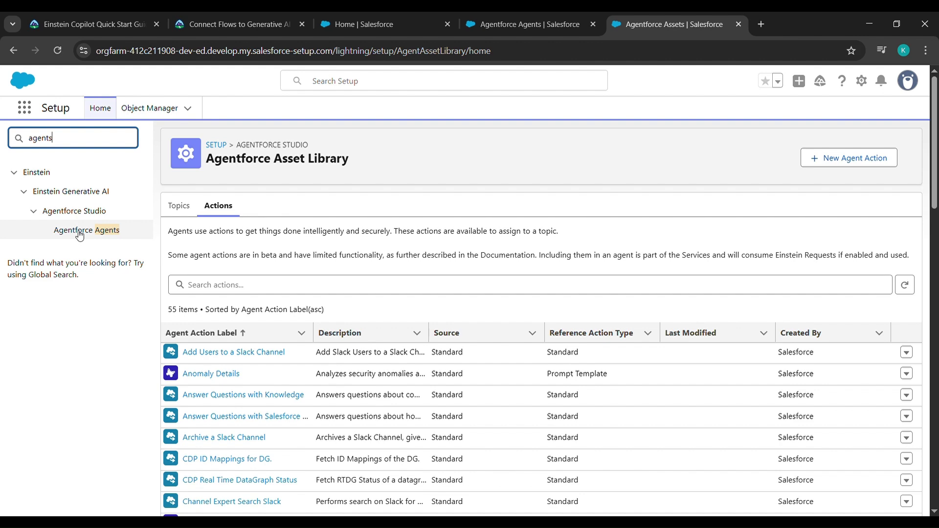
{"action": "left_click", "coordinate": [80, 235]}
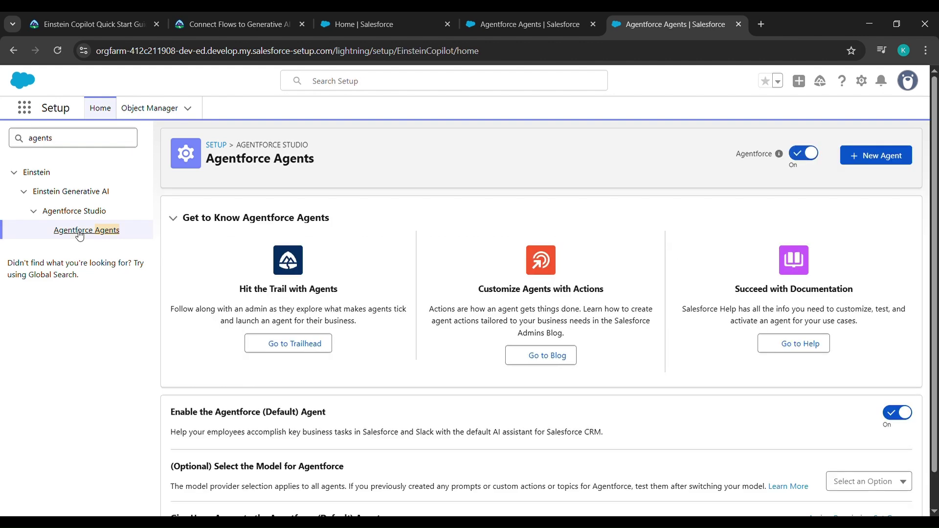
{"action": "scroll", "coordinate": [511, 235], "scroll_direction": "down", "scroll_amount": 2}
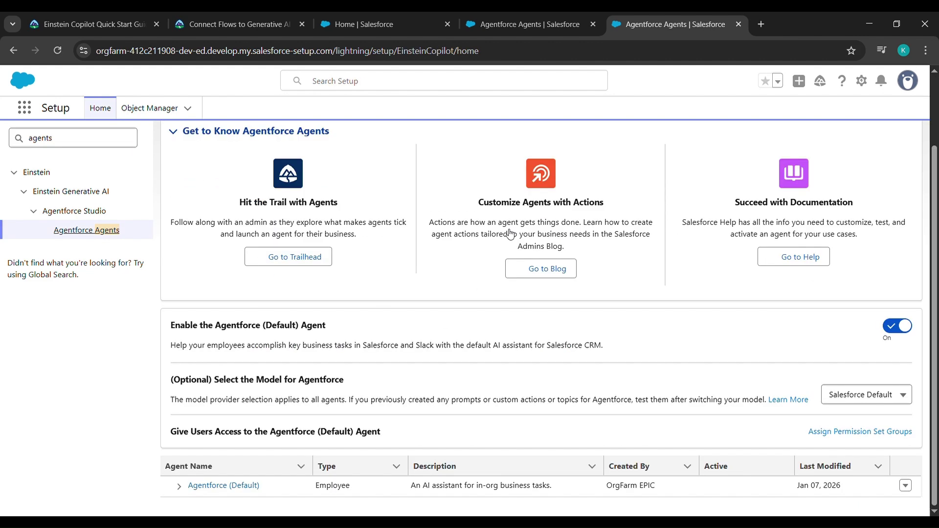
{"action": "left_click", "coordinate": [213, 487]}
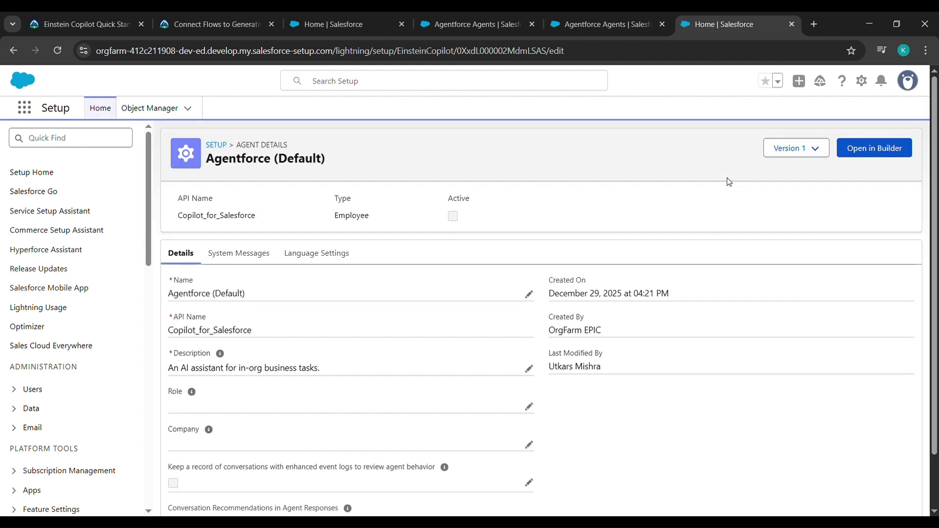
In Agentforce Builder, create and save a new version of the General CRM topic.
{"action": "left_click", "coordinate": [877, 152]}
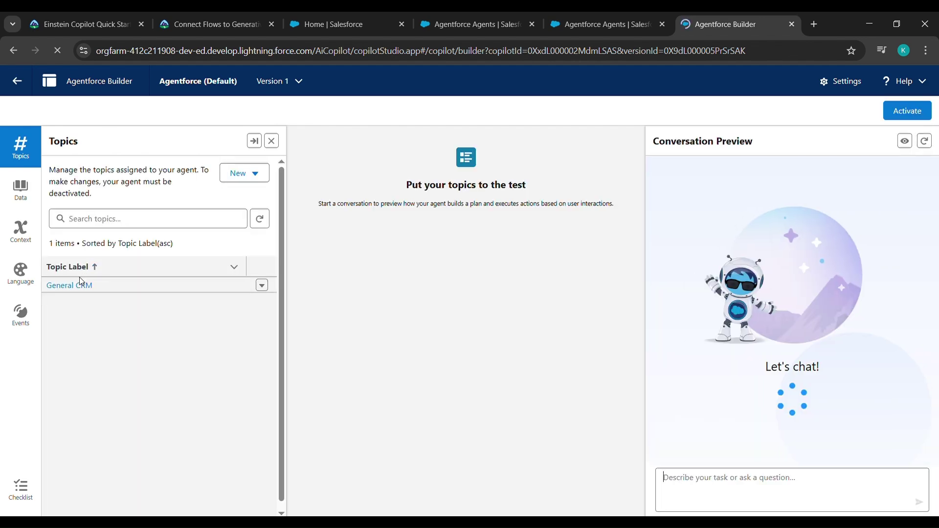
{"action": "left_click", "coordinate": [84, 287]}
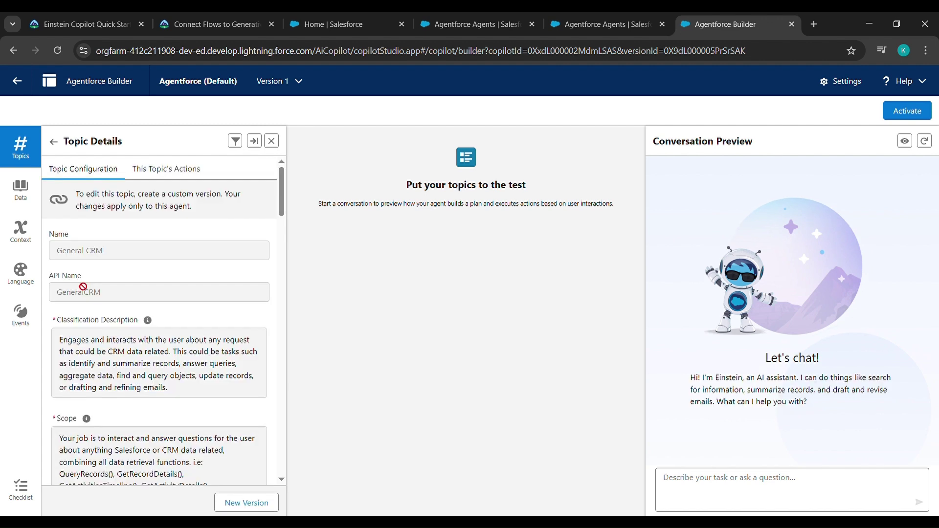
{"action": "left_click", "coordinate": [247, 503]}
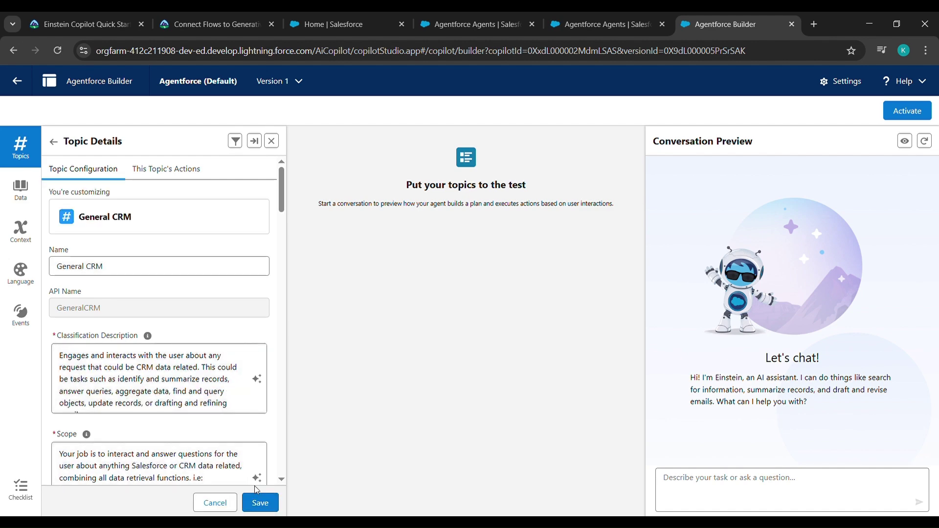
{"action": "left_click", "coordinate": [262, 508]}
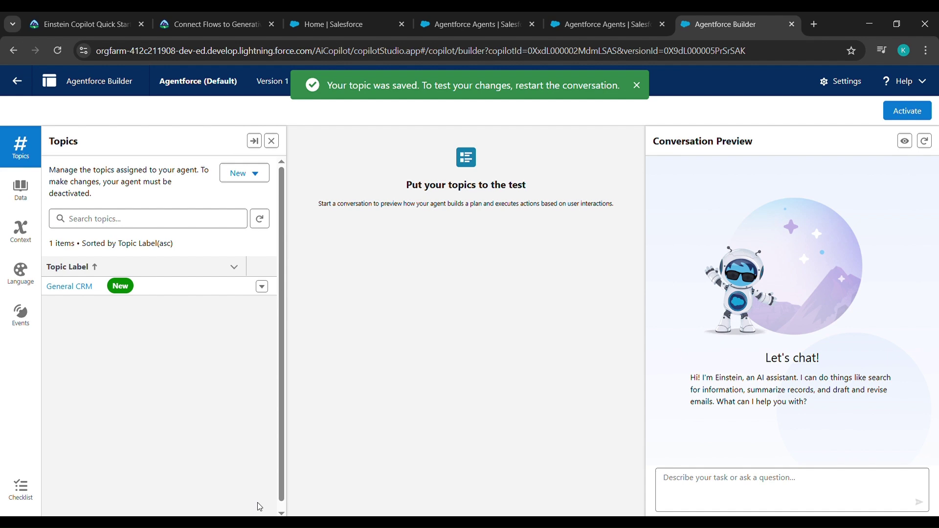
Add the Initiate Return action from the Asset Library to General CRM's topic actions.
{"action": "left_click", "coordinate": [61, 287]}
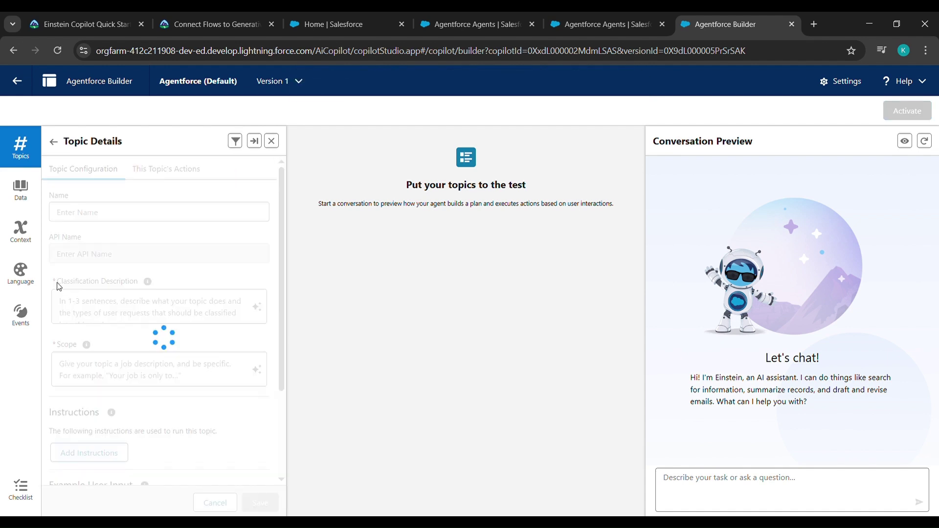
{"action": "left_click", "coordinate": [169, 177]}
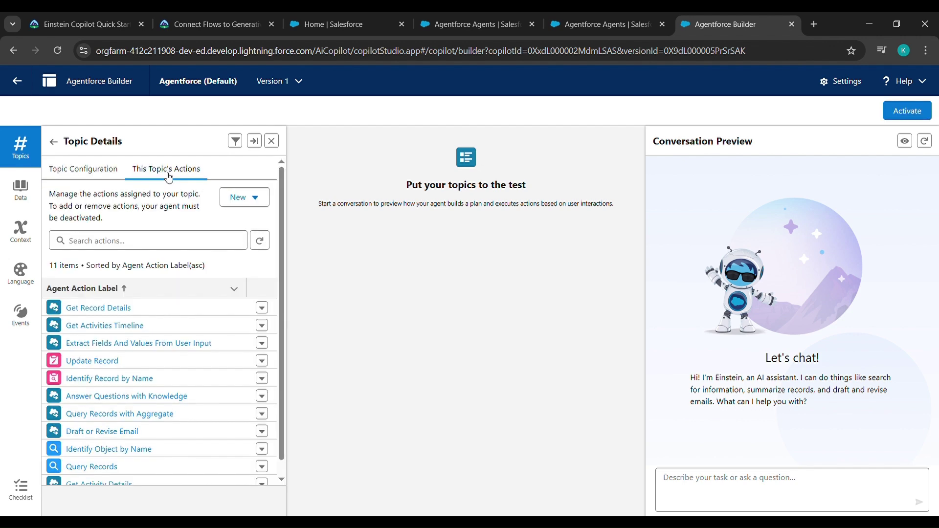
{"action": "left_click", "coordinate": [250, 199]}
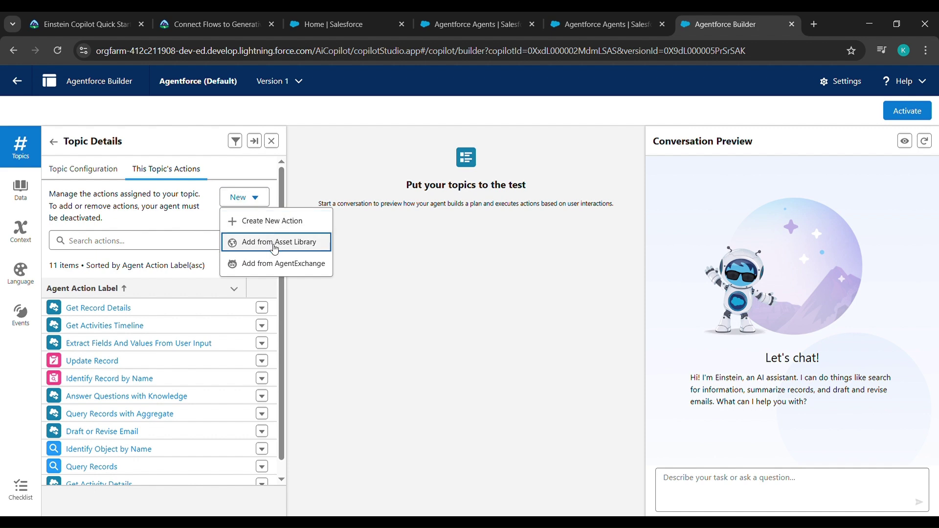
{"action": "left_click", "coordinate": [275, 248]}
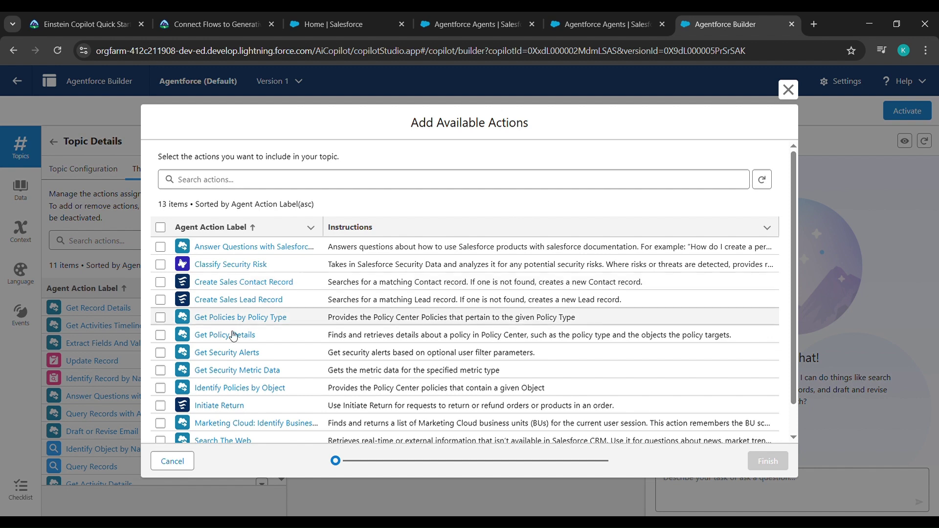
{"action": "left_click", "coordinate": [161, 406]}
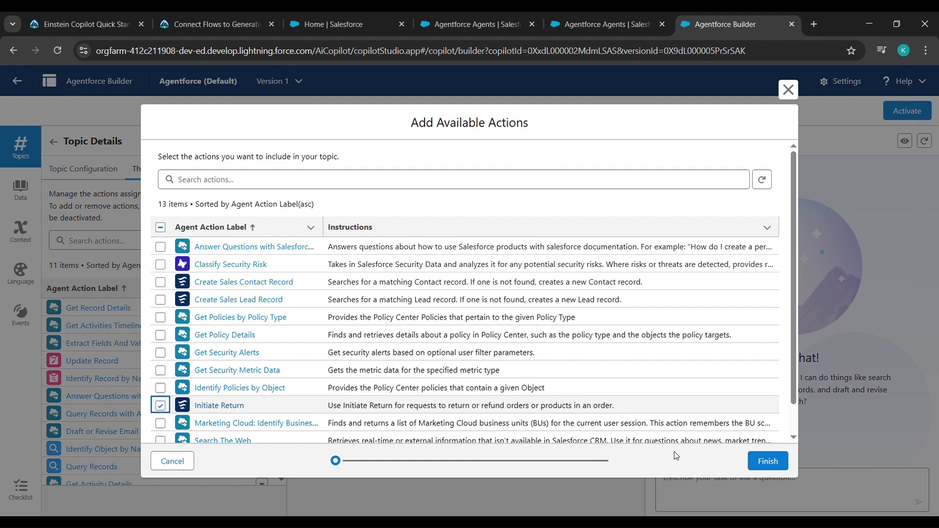
{"action": "left_click", "coordinate": [761, 460]}
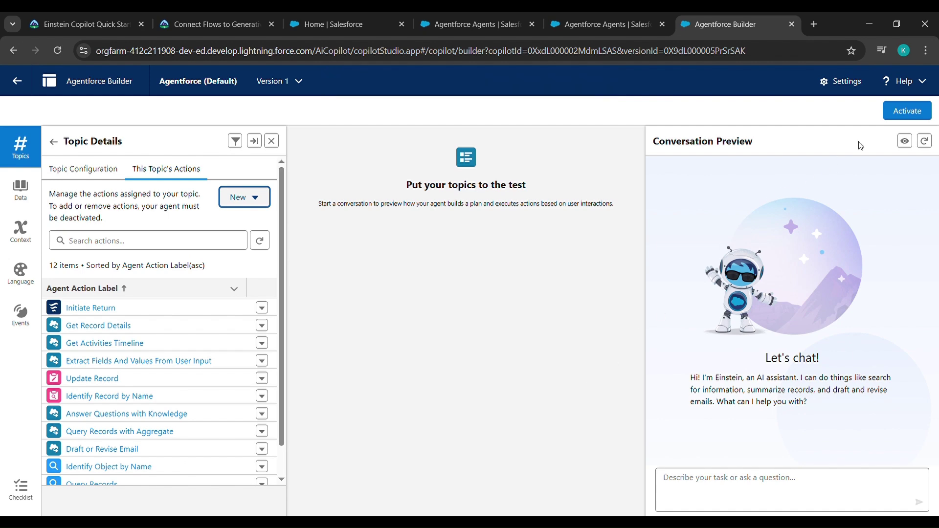
Activate Agentforce (Default) despite the warnings, then return to the Trailhead instructions.
{"action": "left_click", "coordinate": [900, 114]}
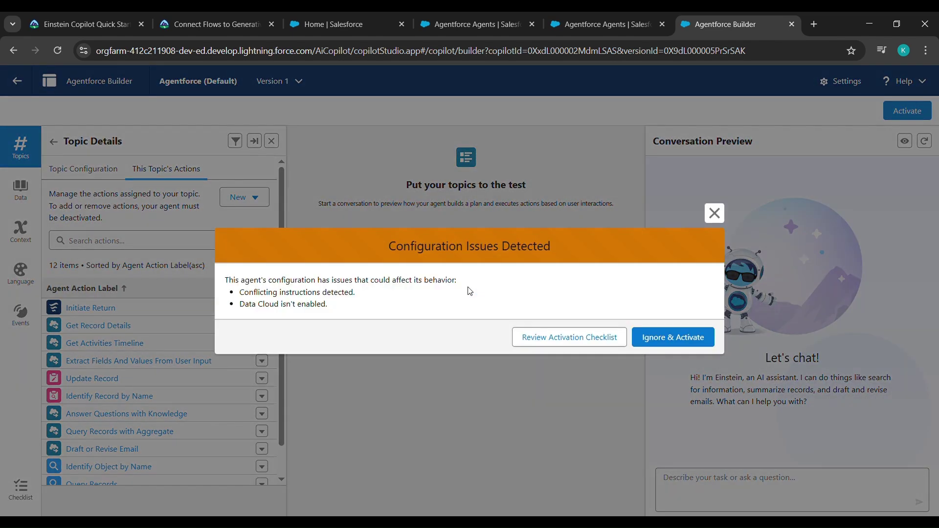
{"action": "left_click", "coordinate": [666, 342]}
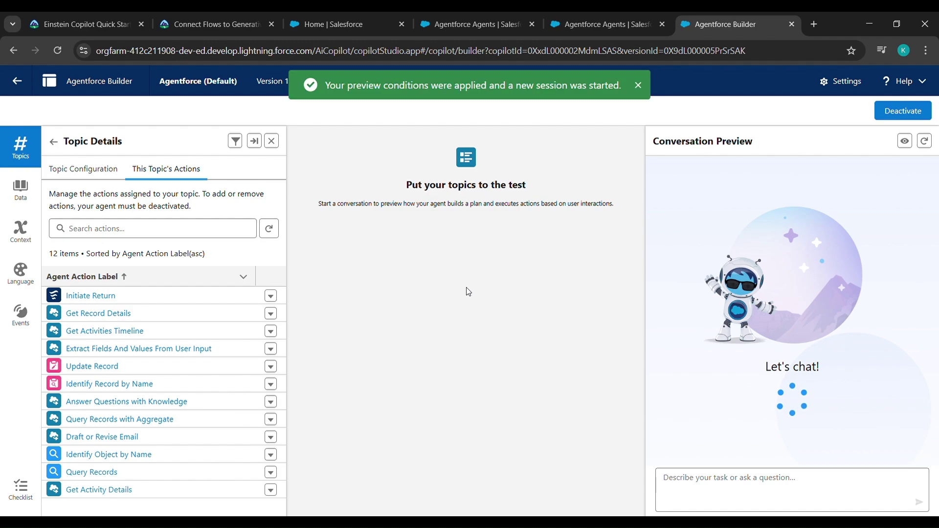
{"action": "left_click", "coordinate": [258, 16]}
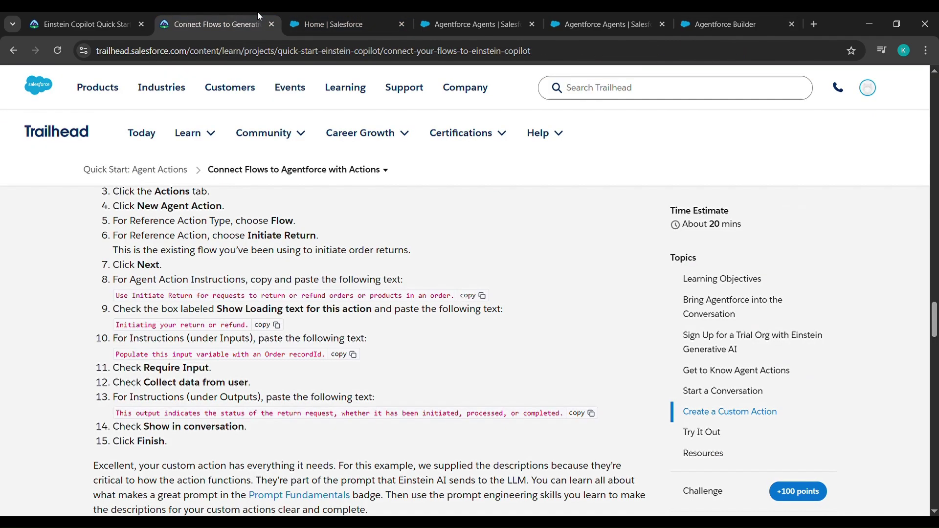
Run 'Verify step to earn 100 points' for the Connect Flows to Agentforce with Actions unit.
{"action": "scroll", "coordinate": [395, 344], "scroll_direction": "down", "scroll_amount": 20}
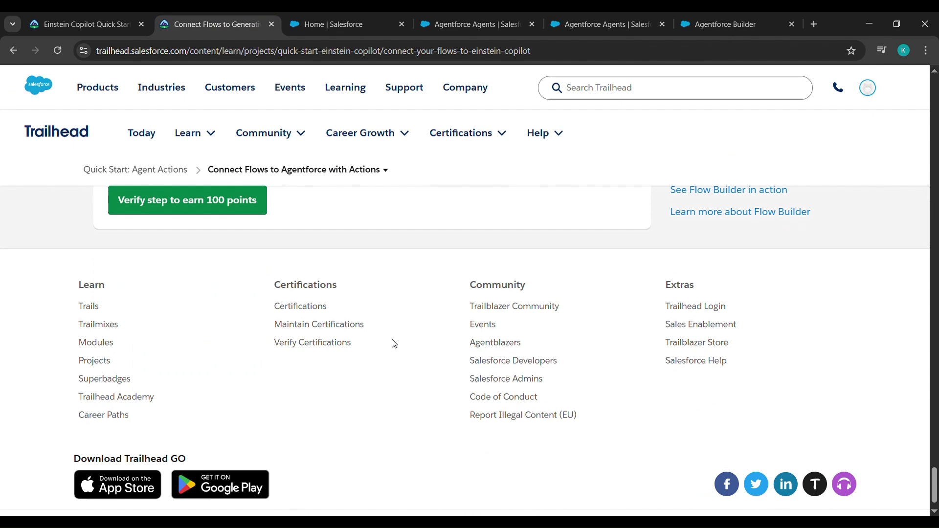
{"action": "scroll", "coordinate": [390, 342], "scroll_direction": "up", "scroll_amount": 3}
{"action": "left_click", "coordinate": [221, 382]}
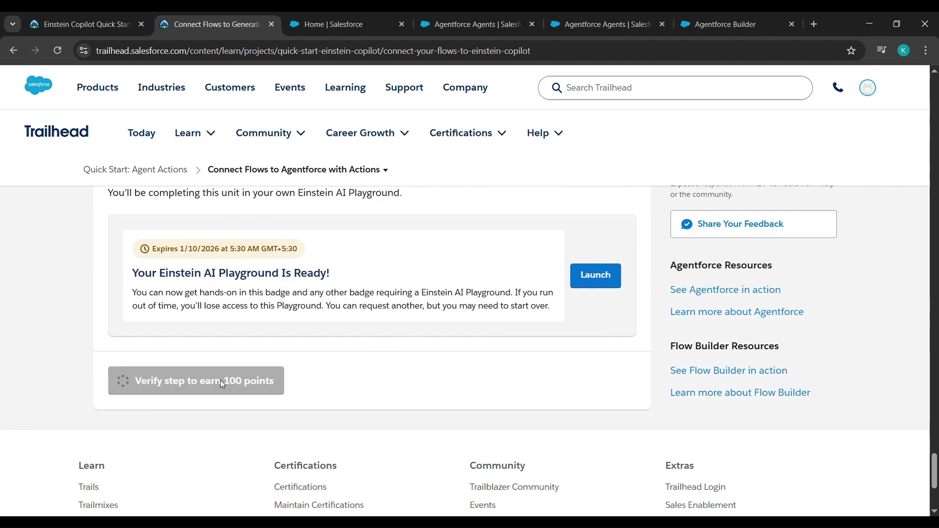